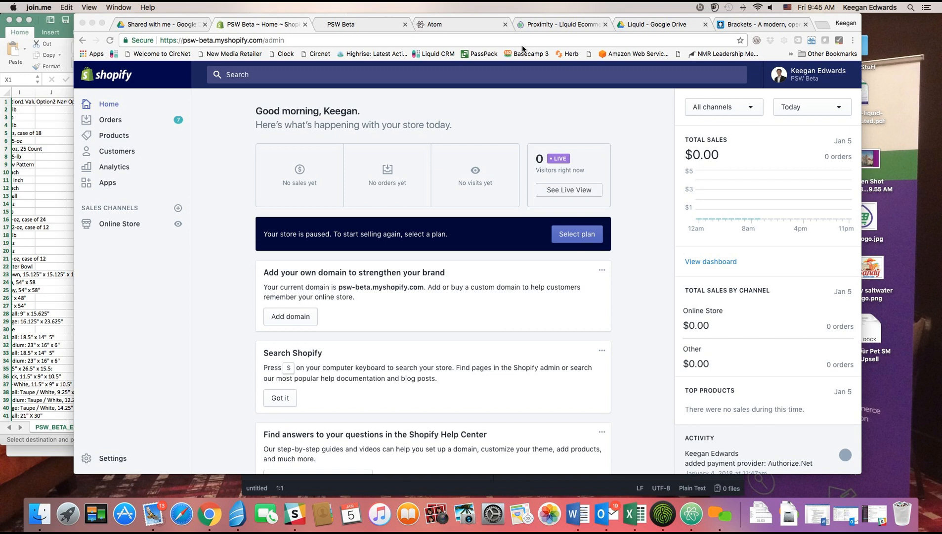
Switch to the Proximity - Liquid Ecommerce page showing the $59/month Shopify app.
click(550, 23)
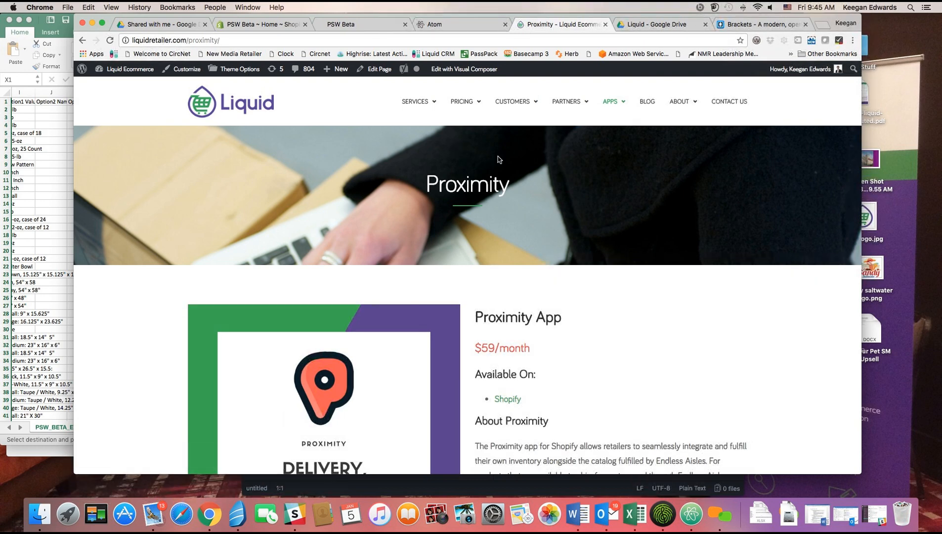
Read Proximity's About, Features and Screenshots sections, then switch to the PSW Beta tab.
scroll(509, 158, down, 5)
scroll(510, 160, down, 8)
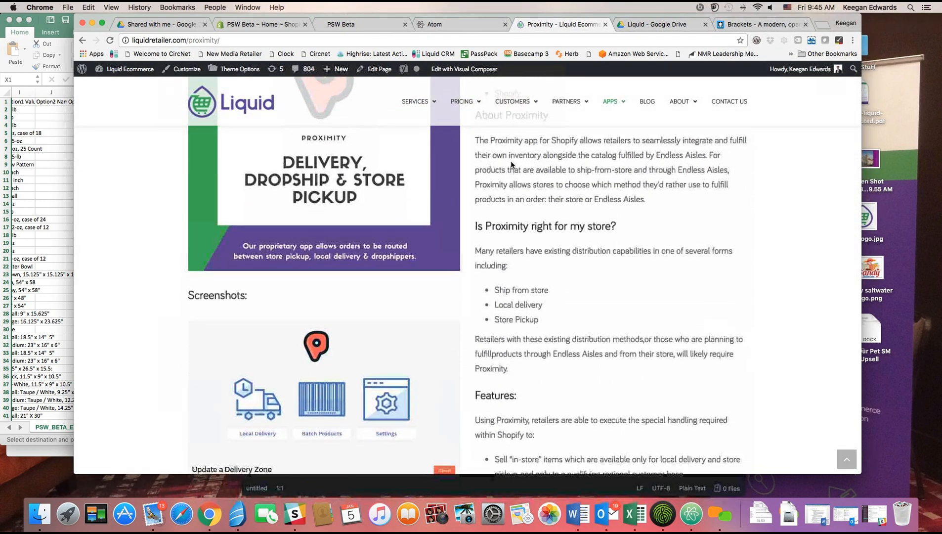
scroll(511, 163, down, 9)
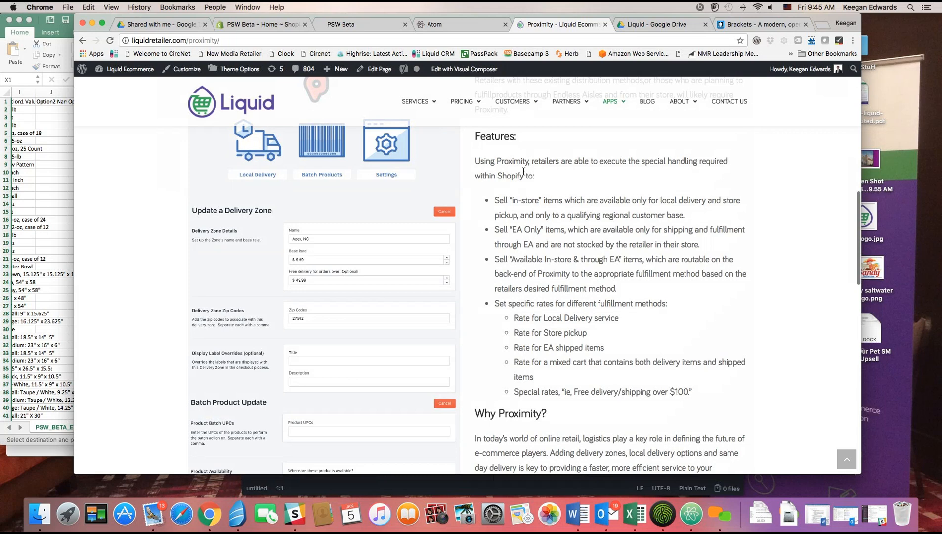
scroll(525, 170, down, 8)
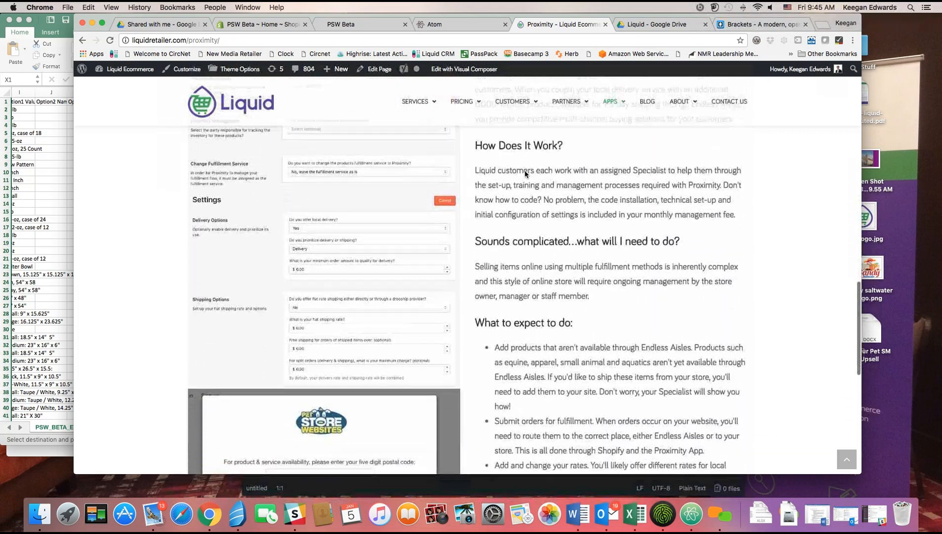
scroll(525, 171, down, 4)
scroll(537, 181, up, 10)
scroll(537, 181, up, 18)
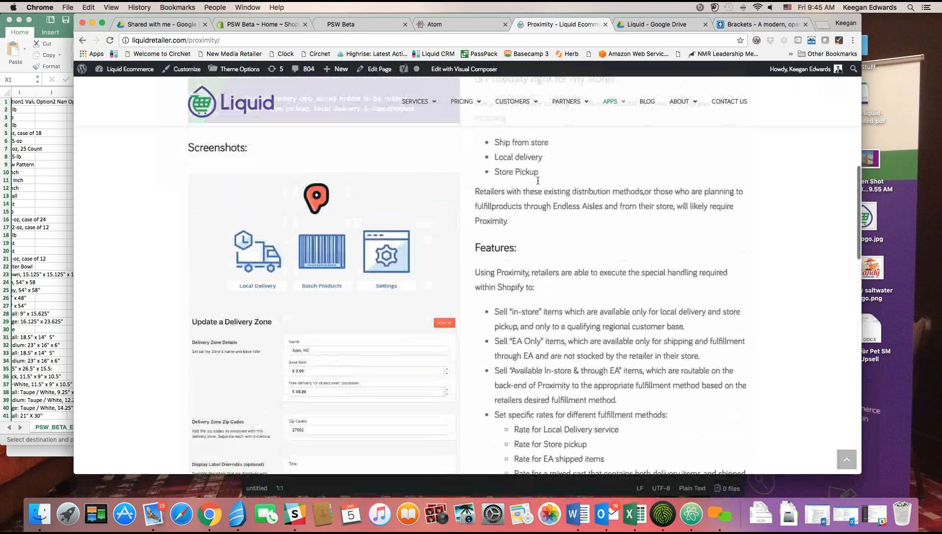
scroll(537, 181, up, 2)
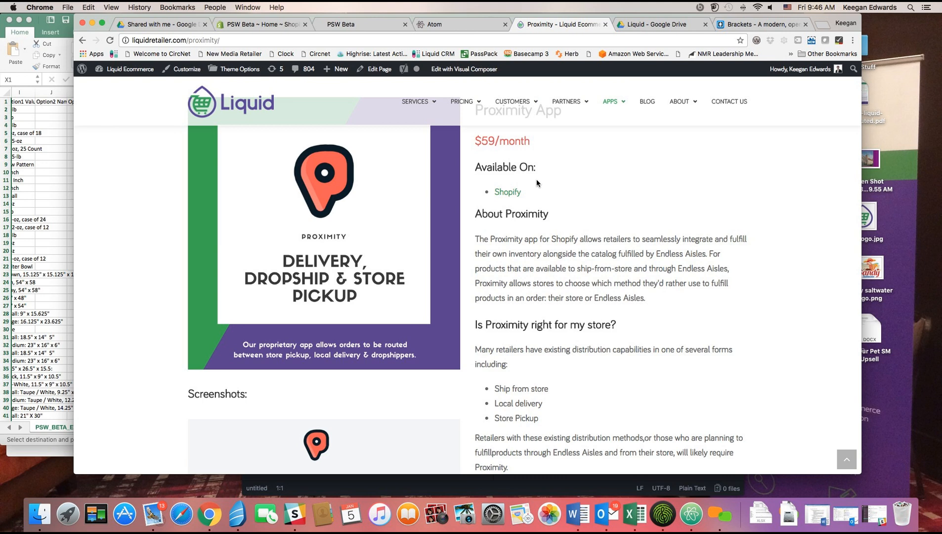
scroll(532, 183, up, 5)
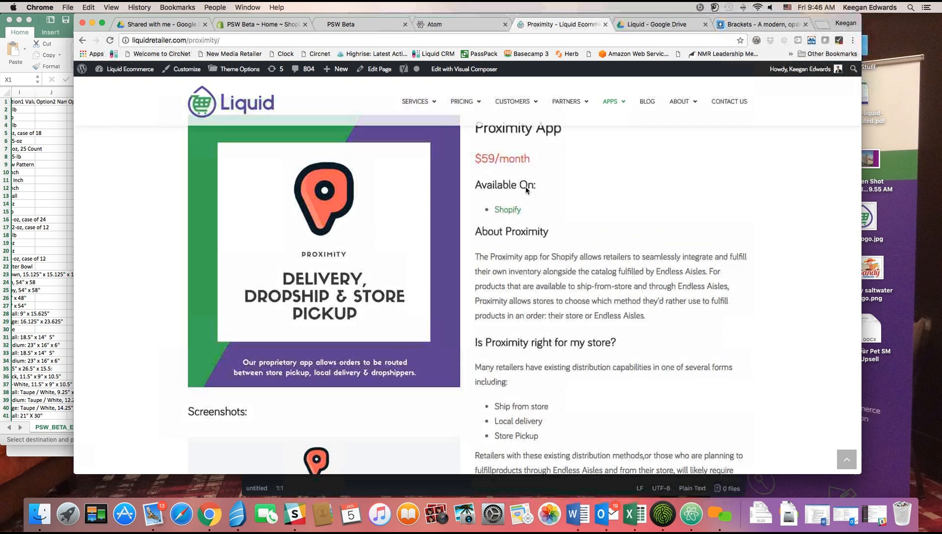
scroll(470, 228, down, 4)
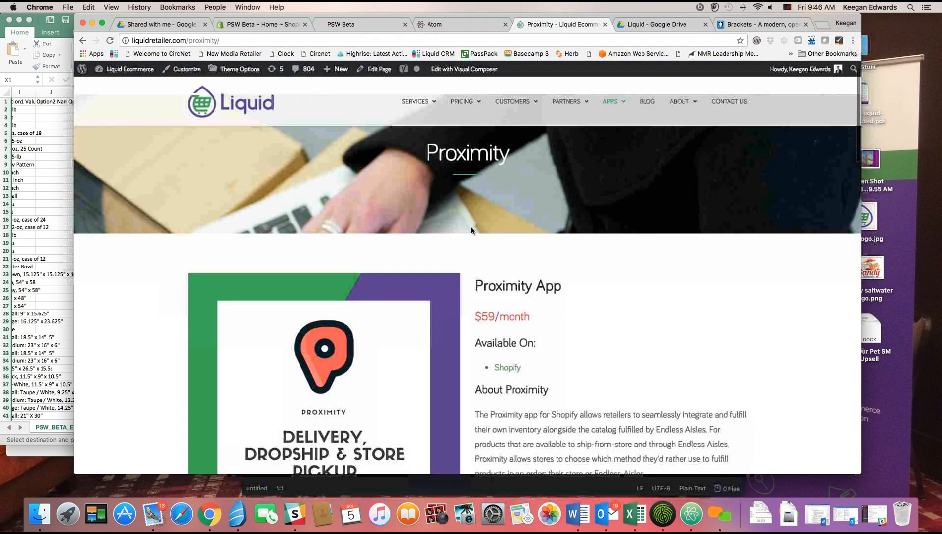
scroll(481, 228, down, 3)
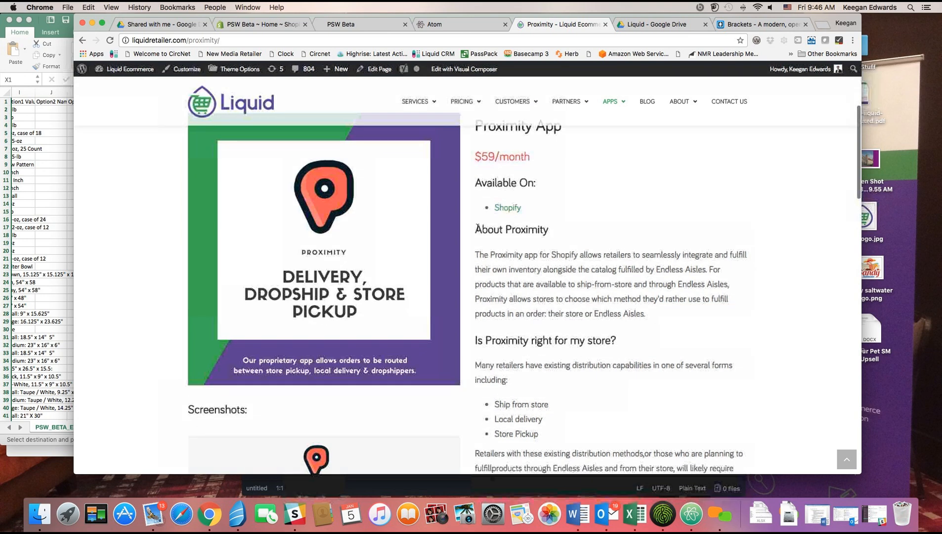
scroll(484, 228, down, 3)
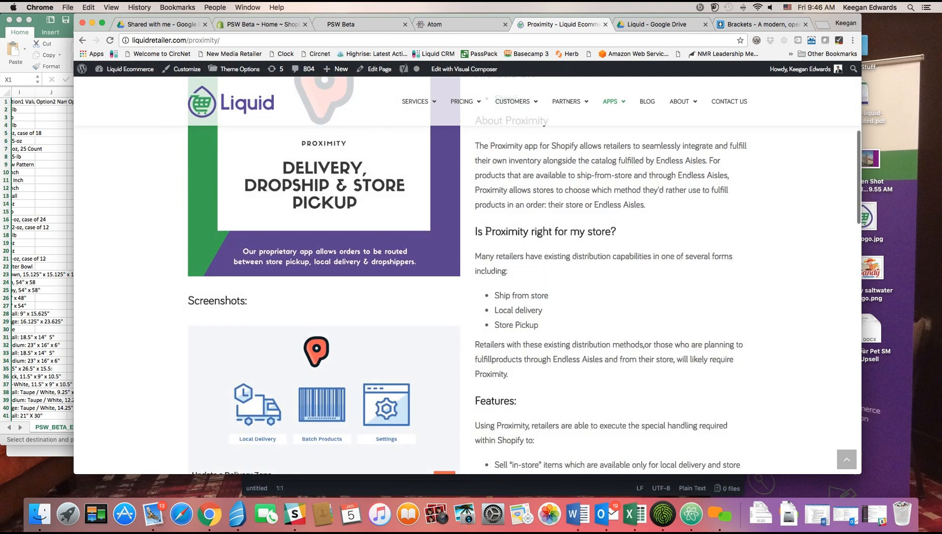
scroll(486, 231, down, 2)
scroll(487, 230, up, 10)
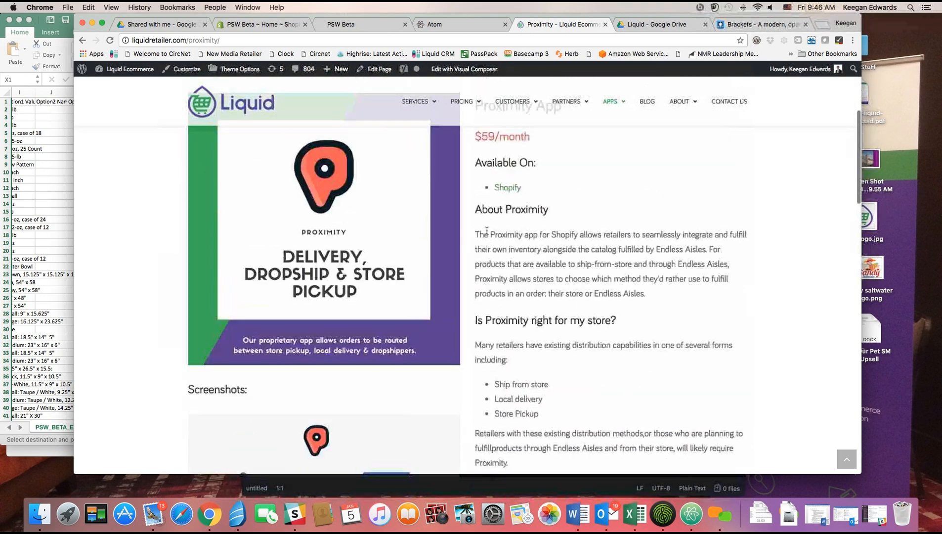
click(376, 24)
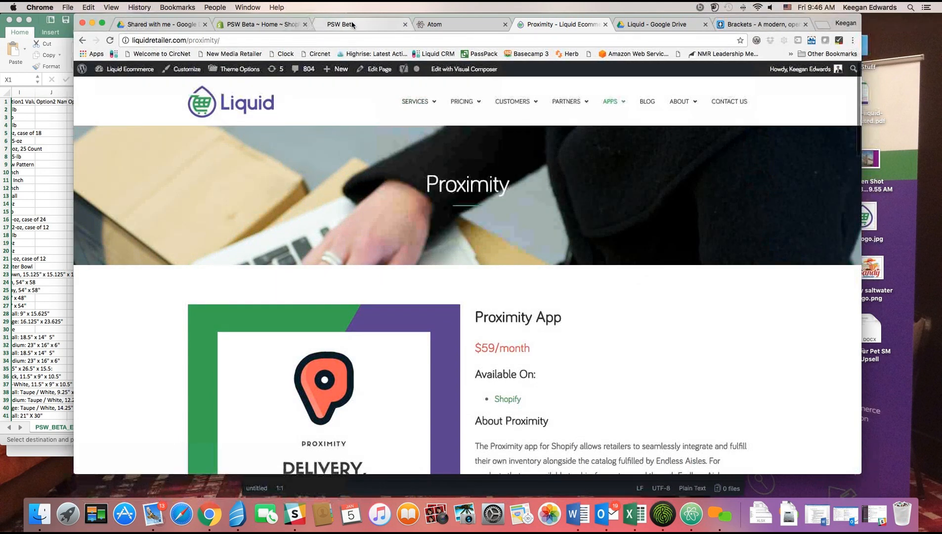
Return to the PSW Beta Shopify admin home and go to Products.
click(267, 30)
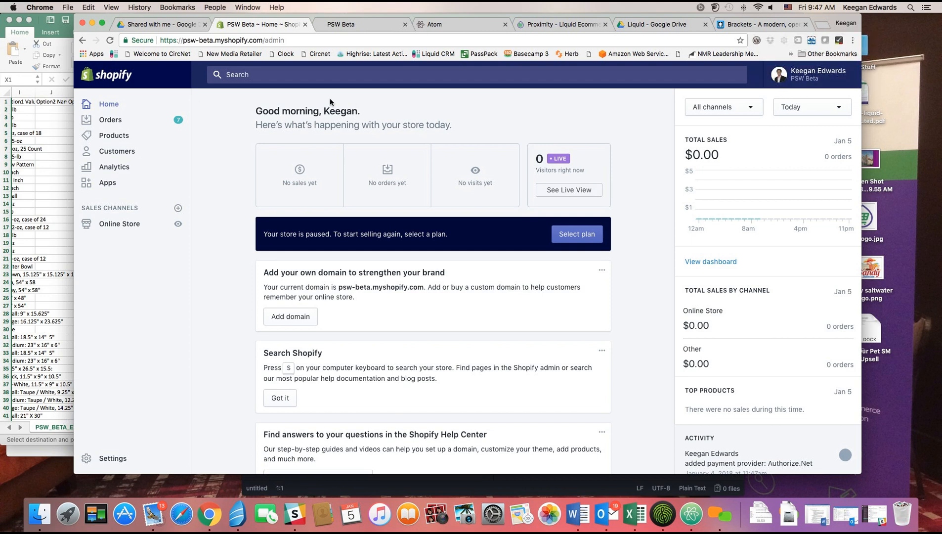
click(125, 135)
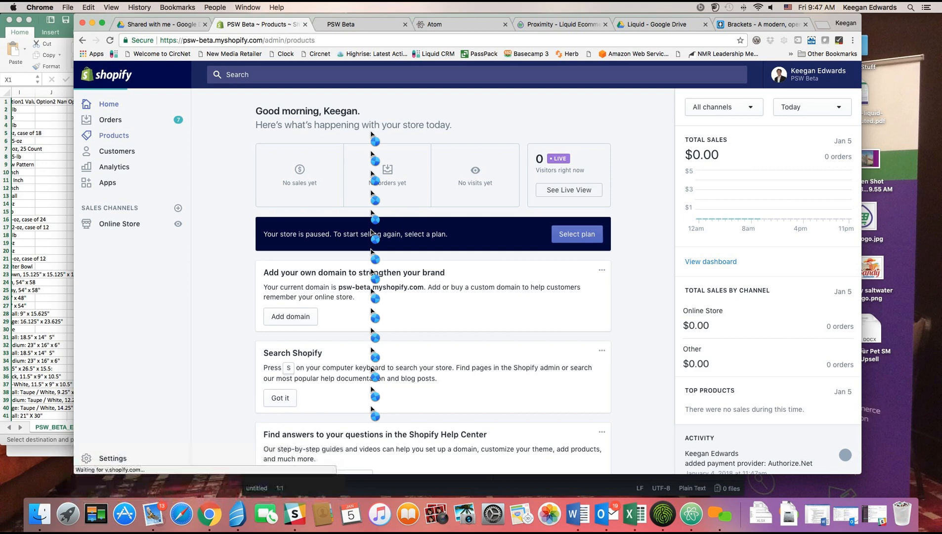
Open the ACANA Regionals Appalachian Ranch Grain Free Dry Dog Food product.
scroll(371, 132, down, 5)
scroll(371, 133, down, 20)
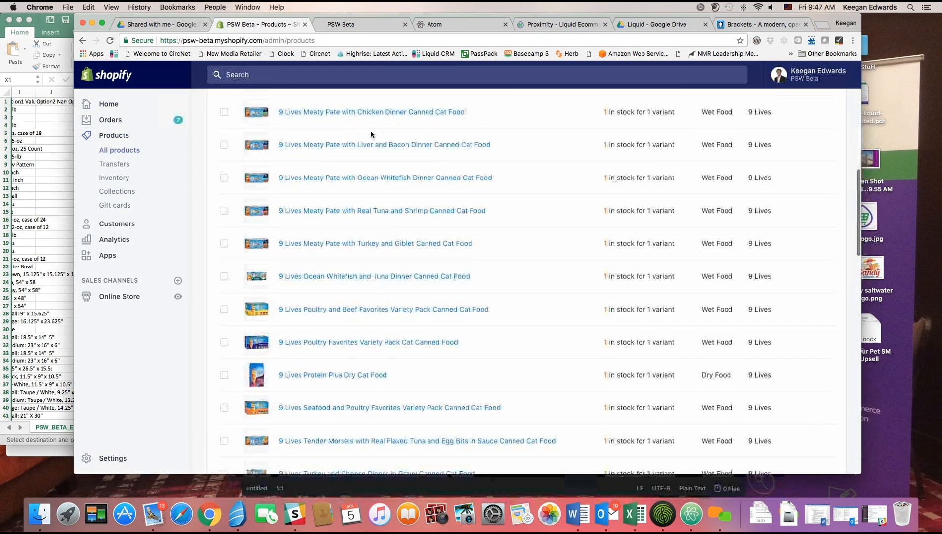
scroll(371, 134, up, 15)
scroll(371, 133, up, 15)
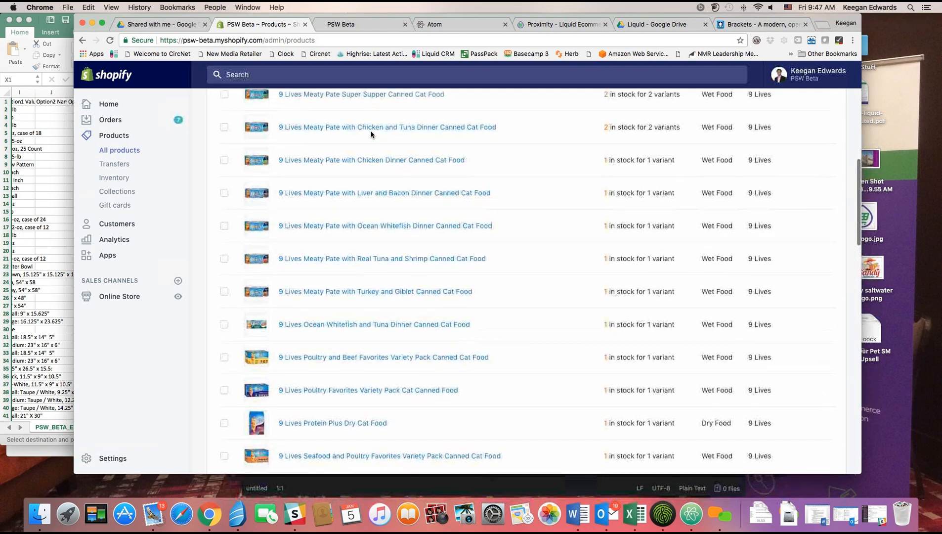
scroll(370, 133, up, 3)
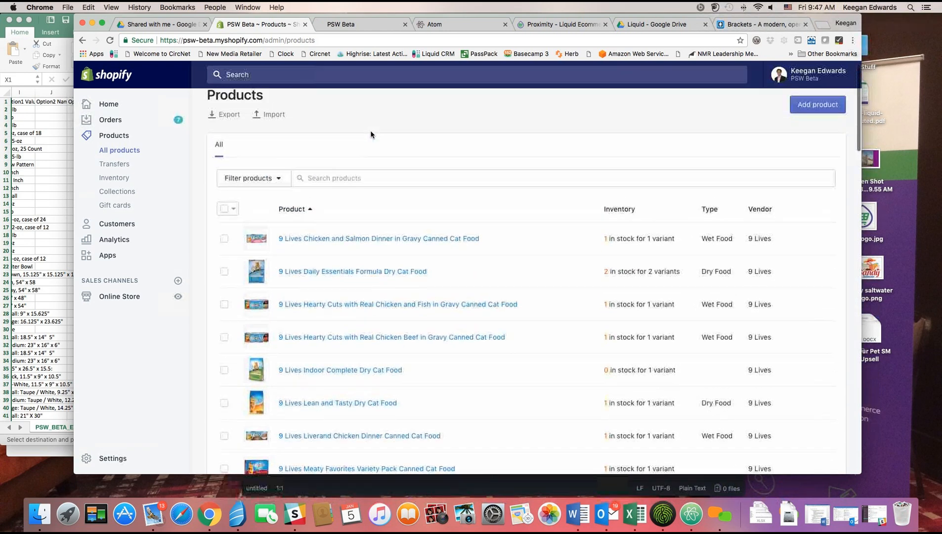
scroll(375, 240, down, 20)
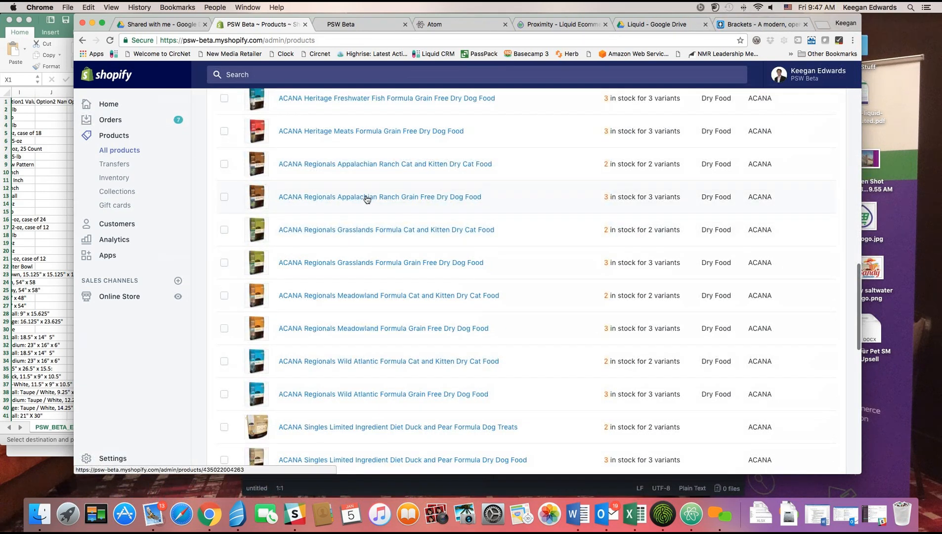
click(456, 222)
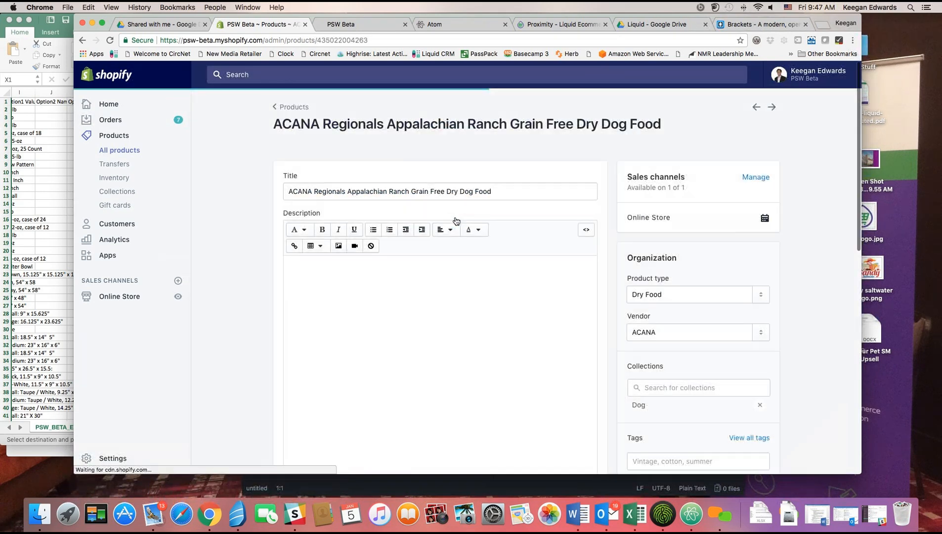
Edit the 4.5-lb variant and review its weight and Endless Aisles Qa fulfillment.
scroll(456, 220, down, 4)
scroll(663, 228, down, 10)
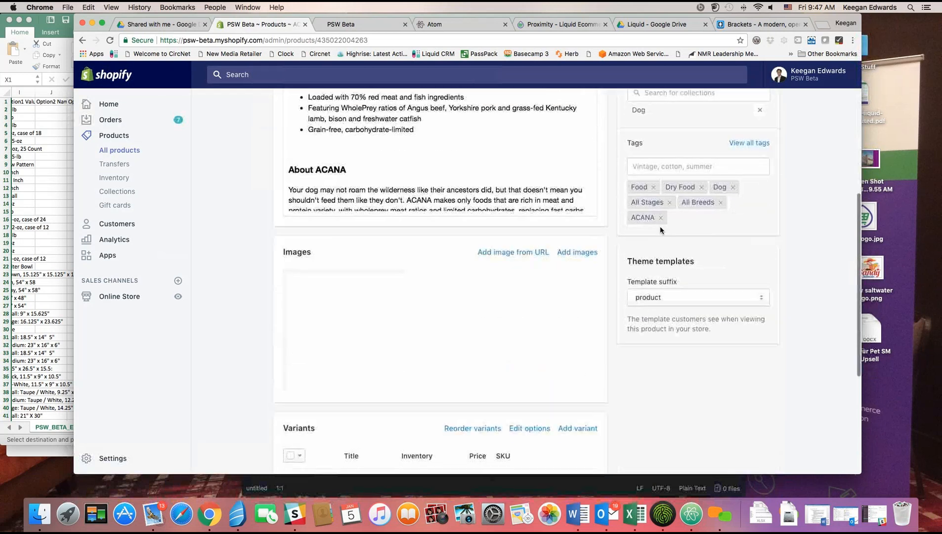
click(564, 267)
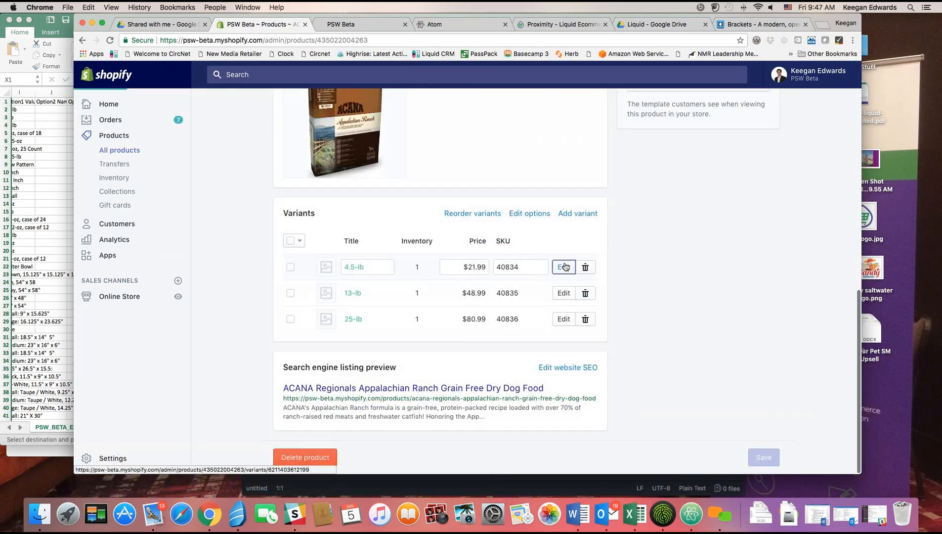
scroll(565, 266, down, 5)
scroll(564, 264, down, 2)
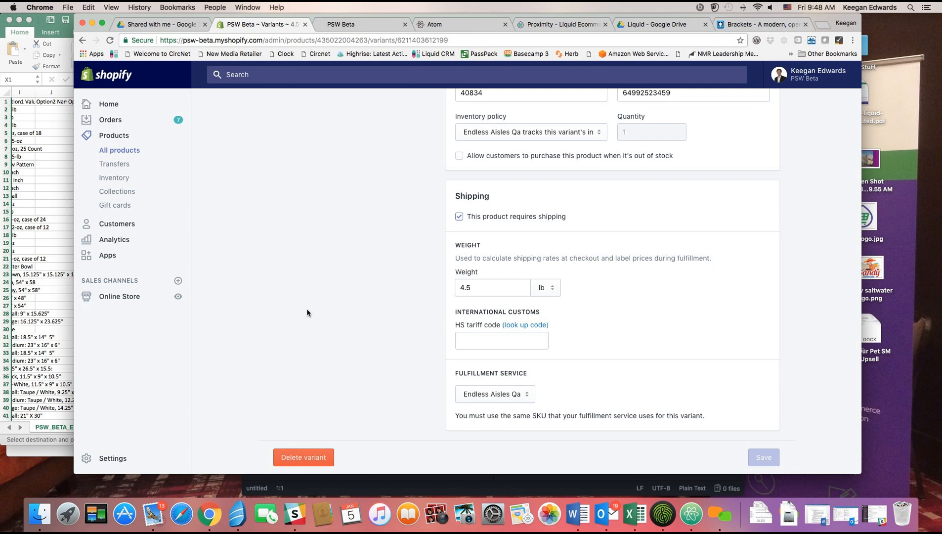
View the Proximity QA app's Advanced Fulfillment page, then return to Products.
click(108, 255)
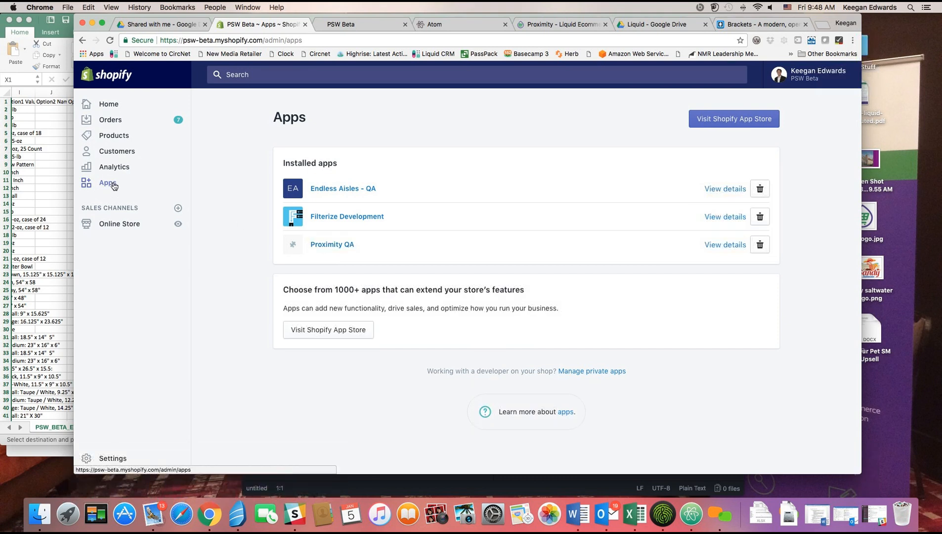
click(331, 245)
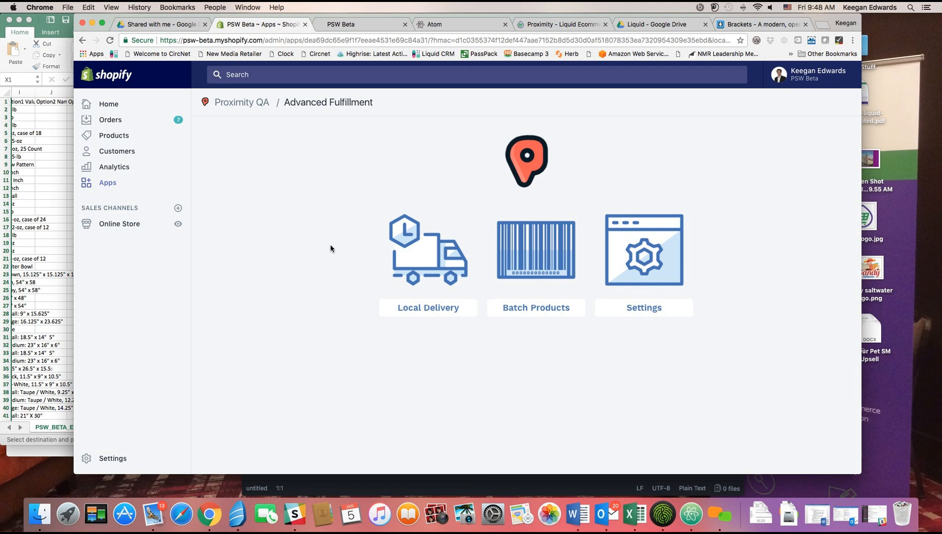
click(121, 135)
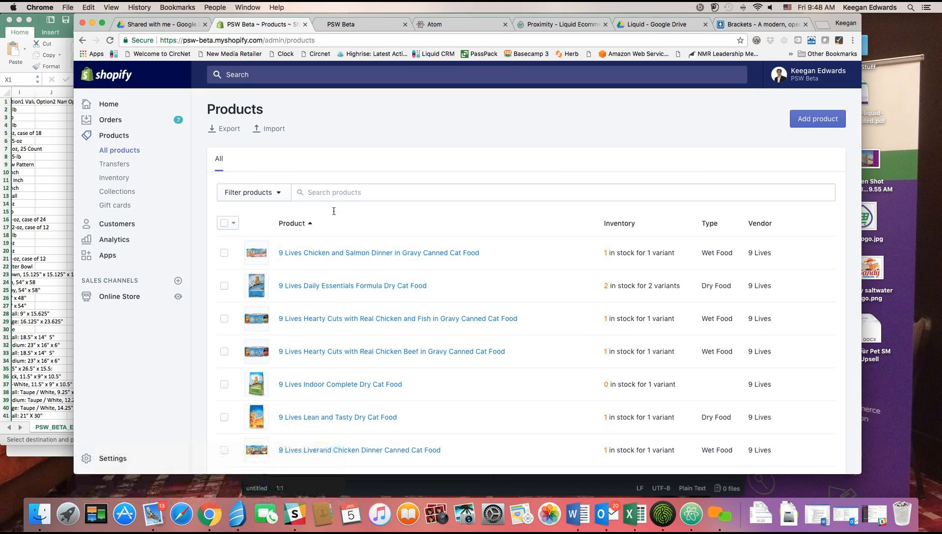
Export all products as a CSV for spreadsheets and bring the Excel export forward.
click(230, 129)
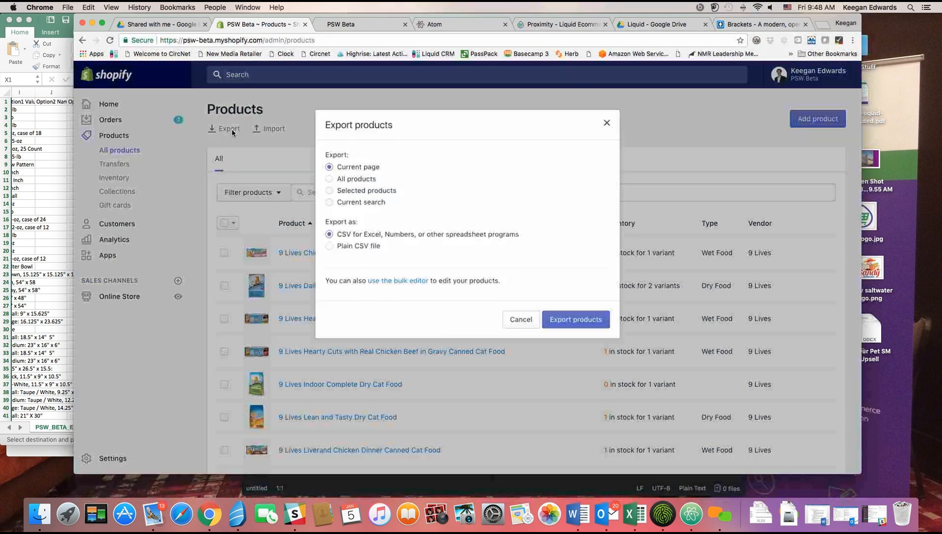
click(329, 179)
click(568, 322)
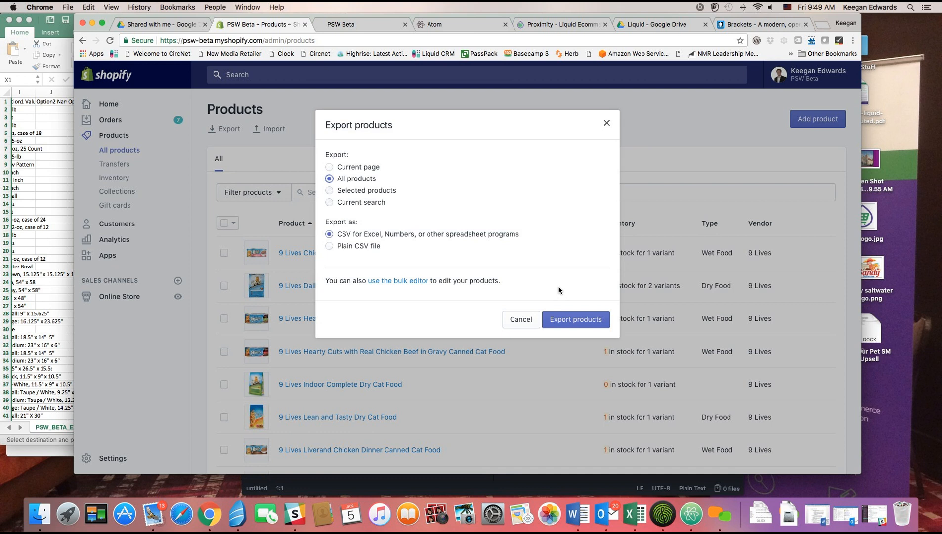
click(607, 123)
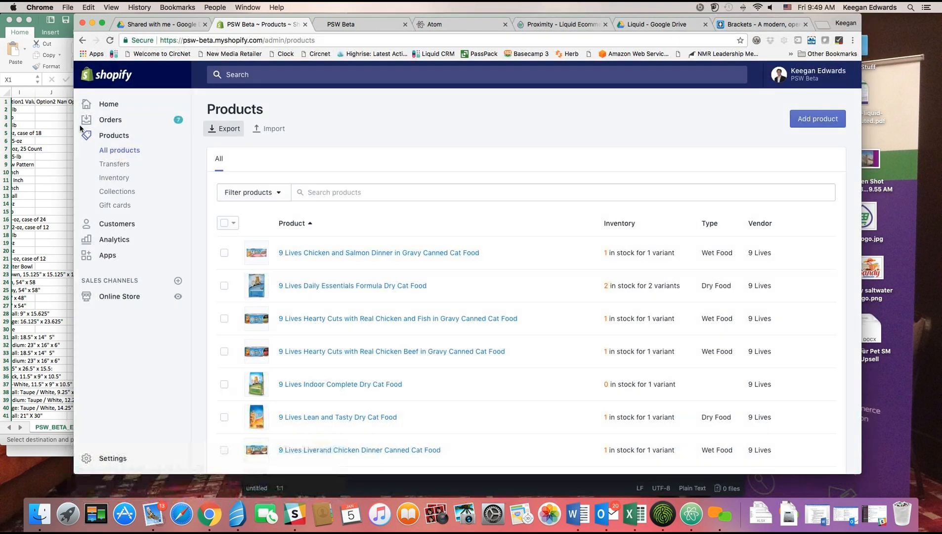
click(53, 123)
Save the sheet as PSW_BETA_Export.csv and move the Excel window aside.
drag(291, 18, 368, 22)
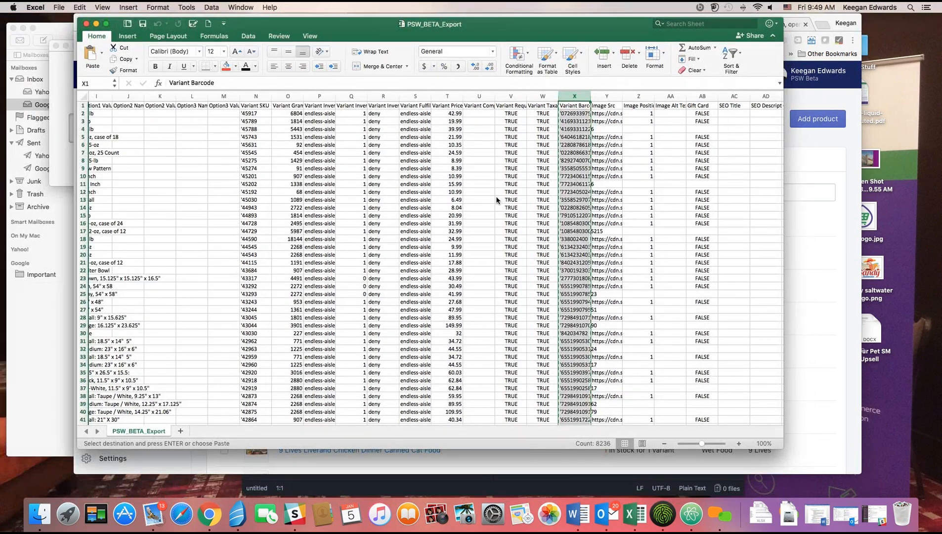
scroll(500, 198, down, 5)
scroll(502, 200, up, 5)
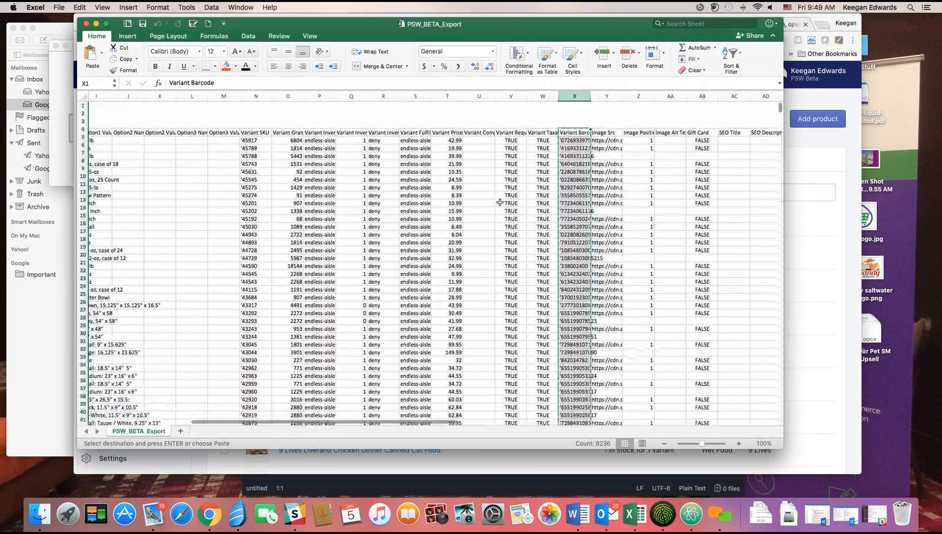
click(637, 192)
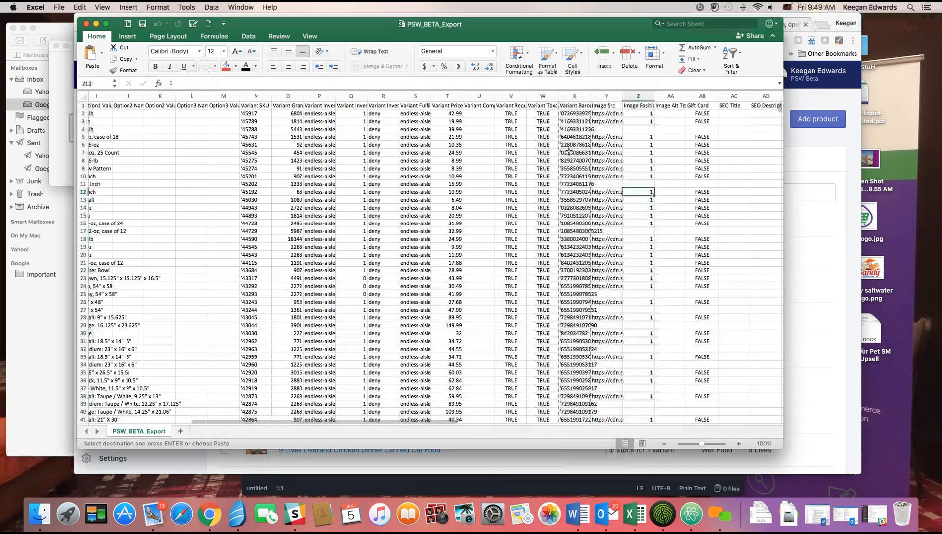
click(142, 25)
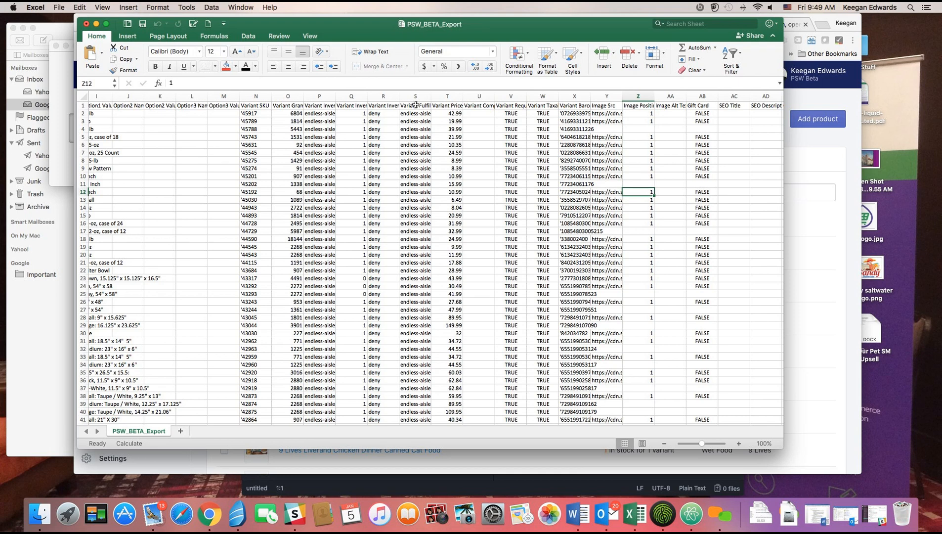
drag(359, 24, 322, 51)
Browse the atom.io site, then launch Atom from the Dock with an untitled file.
click(451, 25)
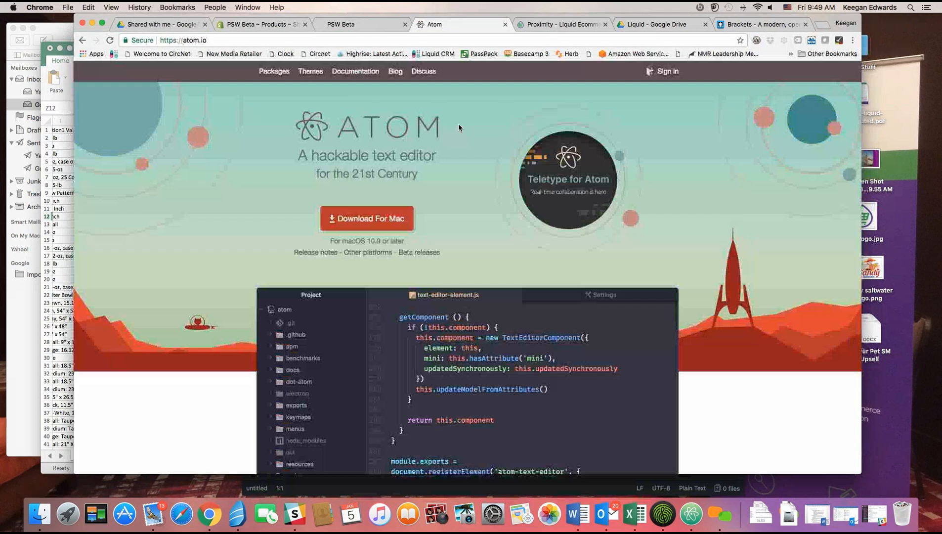
scroll(436, 193, down, 5)
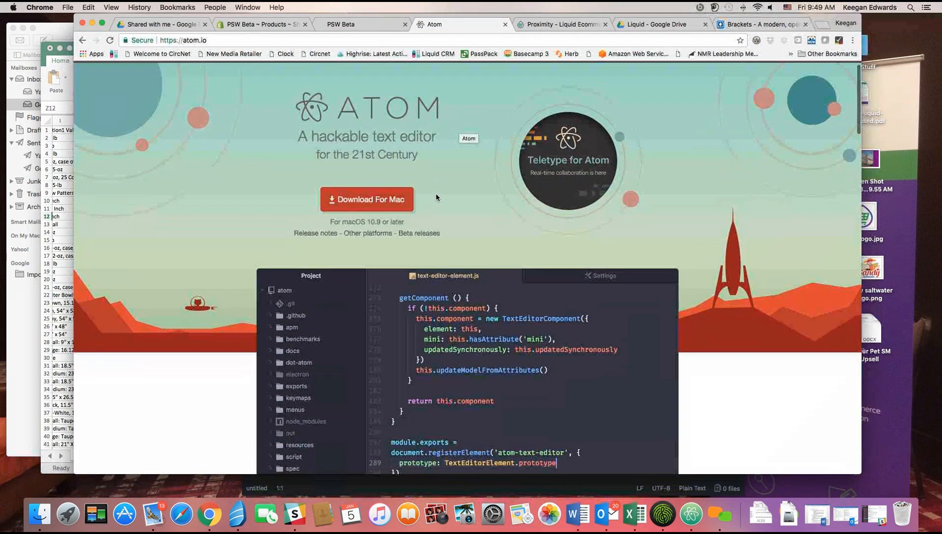
scroll(436, 196, down, 3)
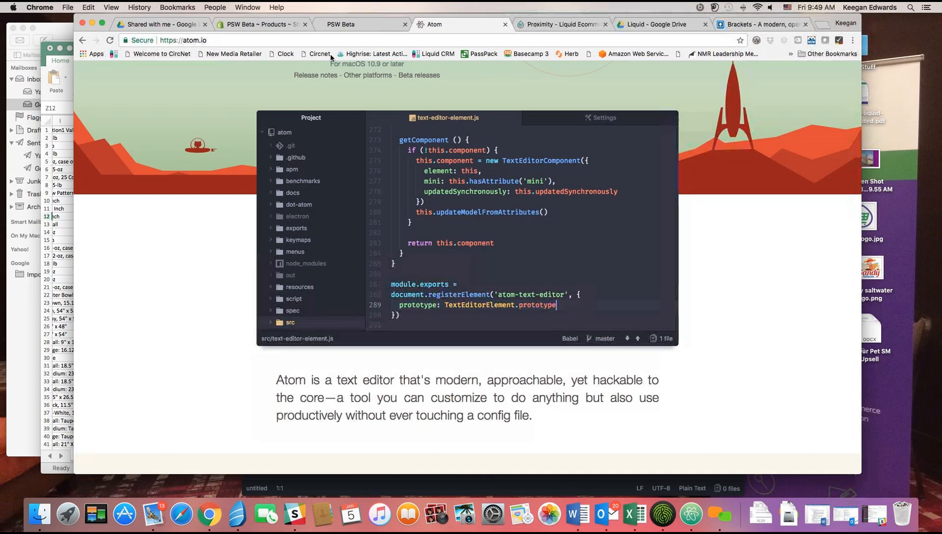
click(247, 22)
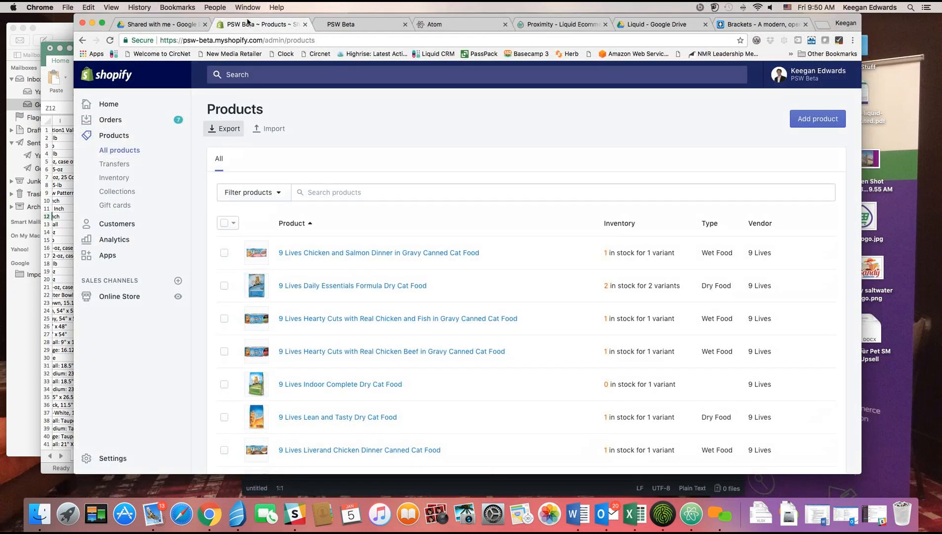
click(446, 22)
scroll(541, 111, up, 5)
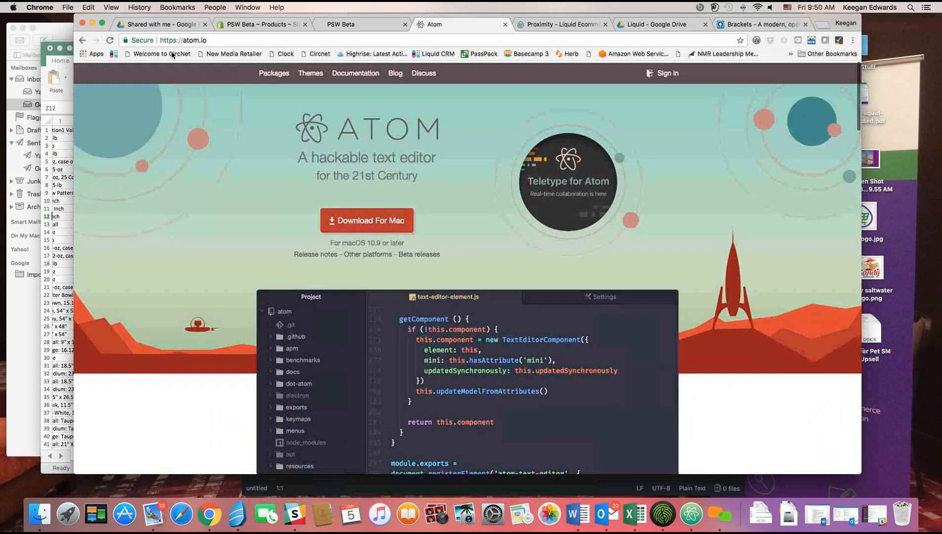
click(227, 41)
click(227, 42)
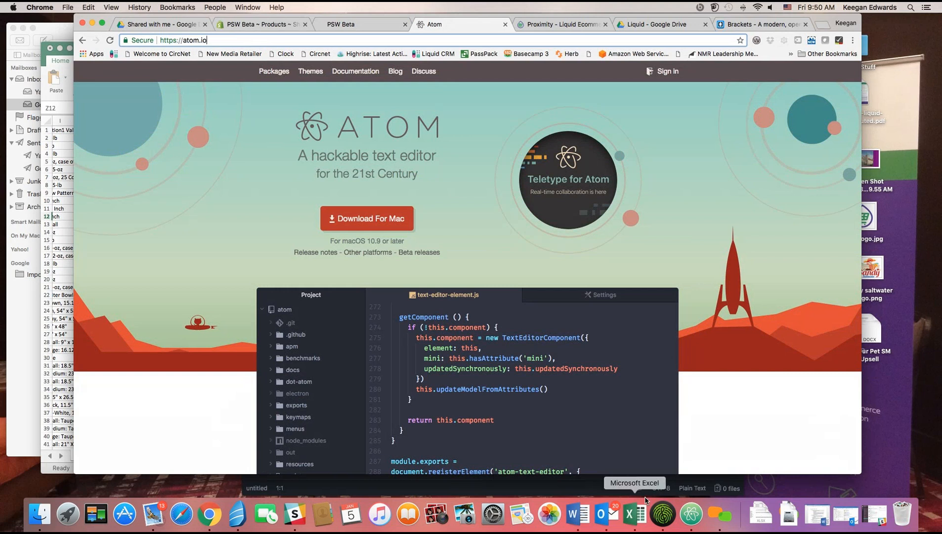
click(695, 511)
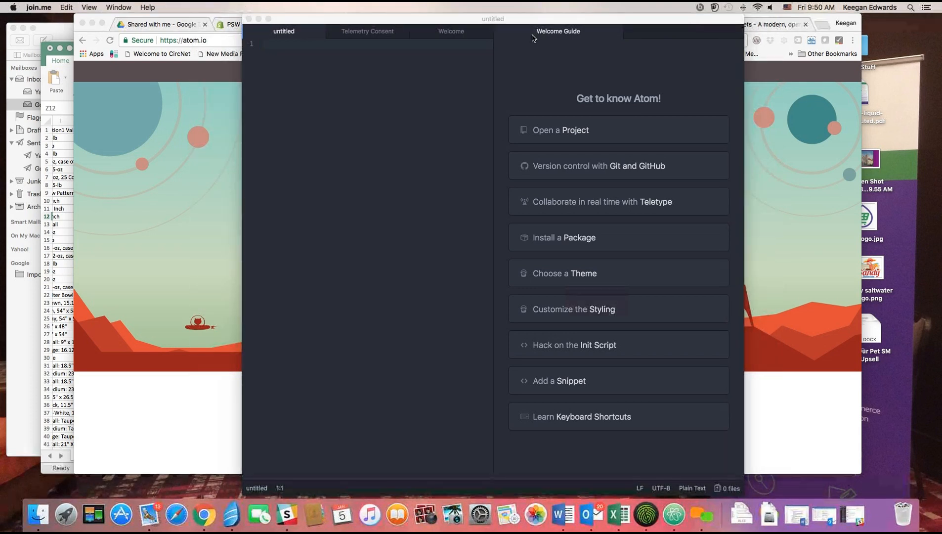
Close Atom's Welcome Guide, Welcome and Telemetry Consent tabs and open Find in Buffer.
click(53, 192)
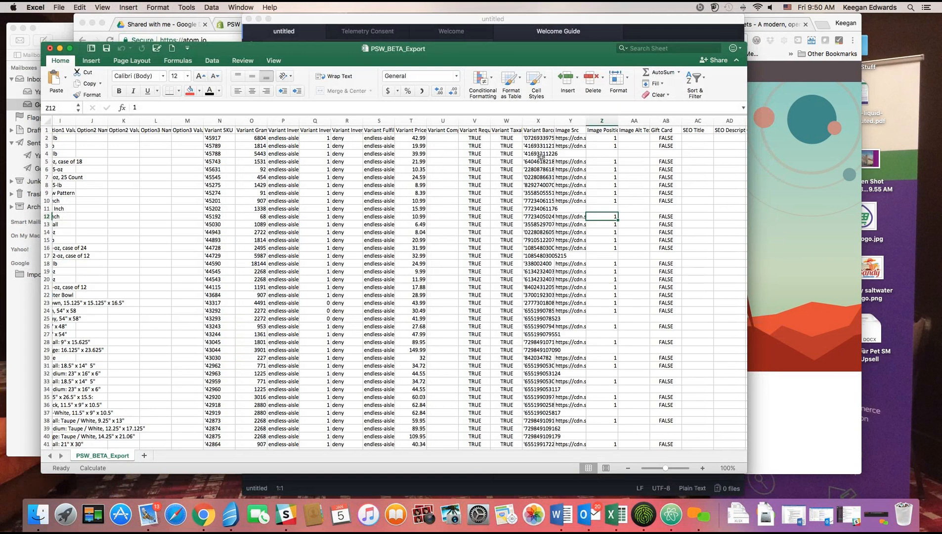
click(520, 36)
click(615, 32)
click(623, 31)
click(495, 32)
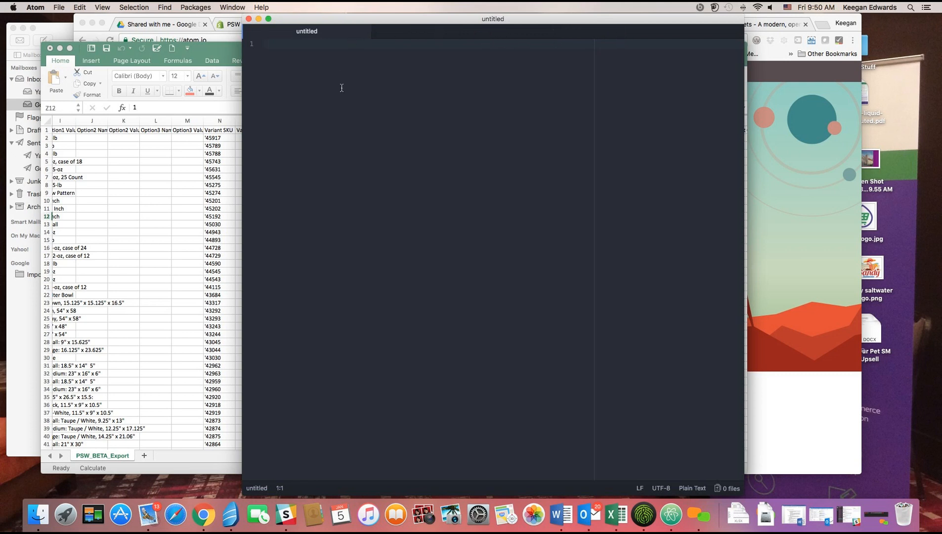
click(162, 7)
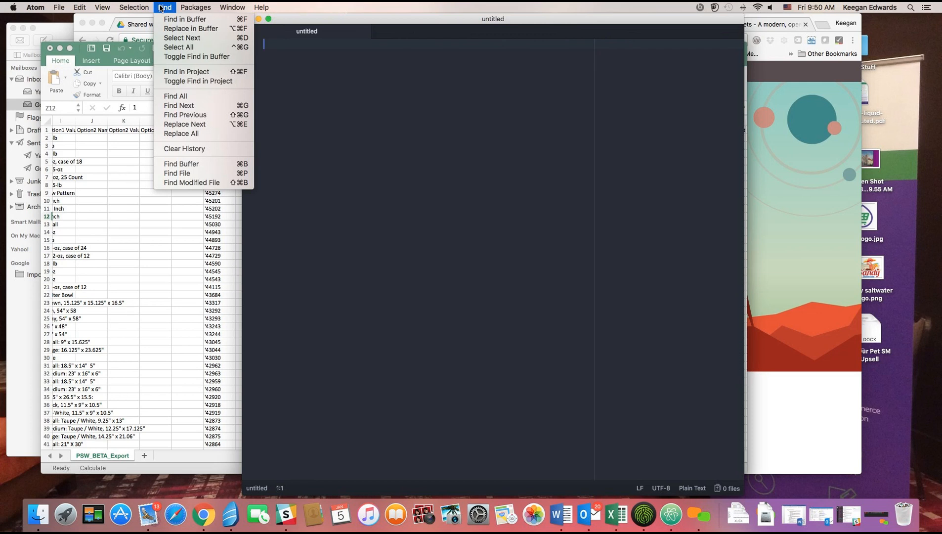
click(191, 23)
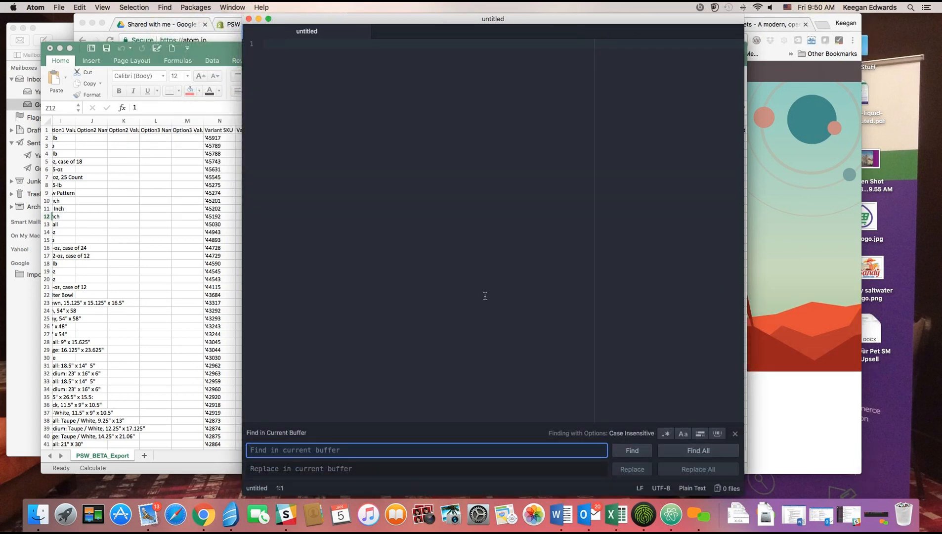
Copy the Variant Barcode cells from Excel's column X.
click(222, 48)
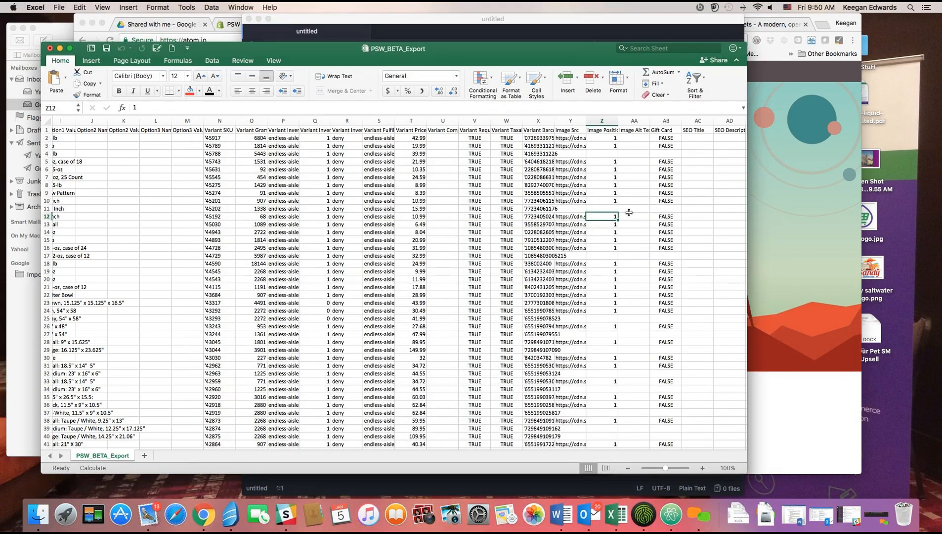
click(537, 122)
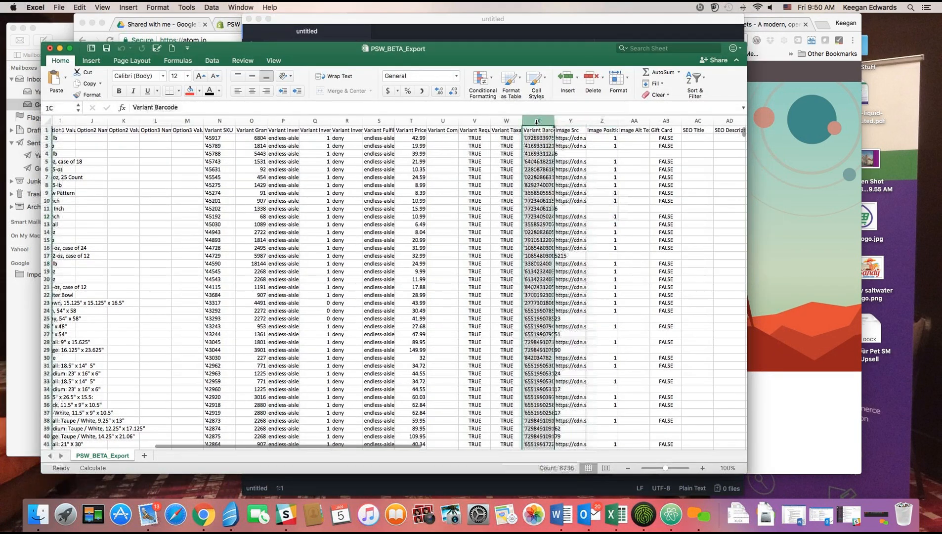
drag(539, 138, 555, 355)
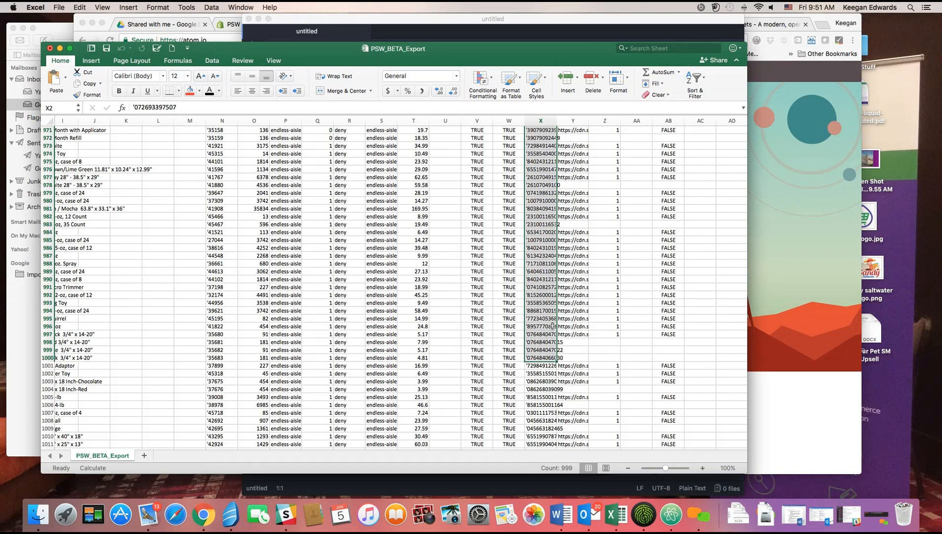
right_click(543, 286)
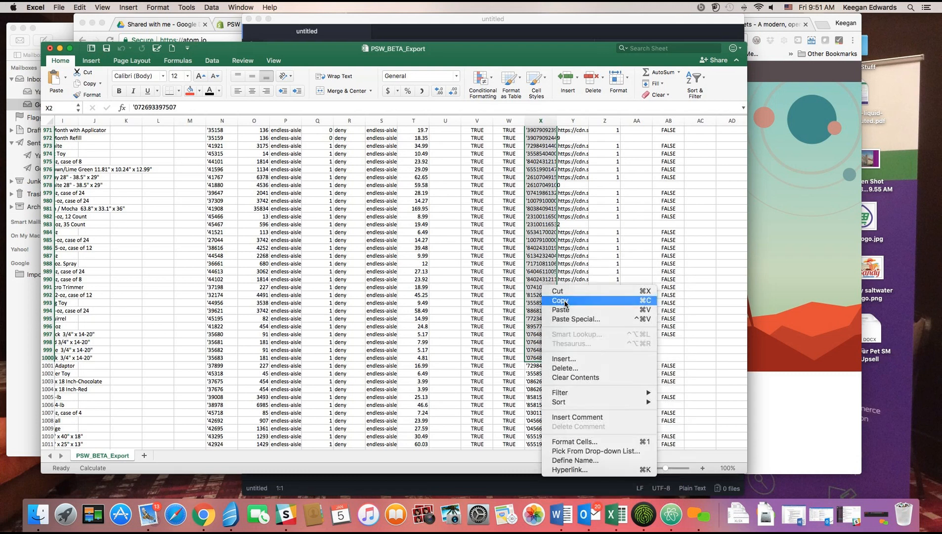
click(567, 301)
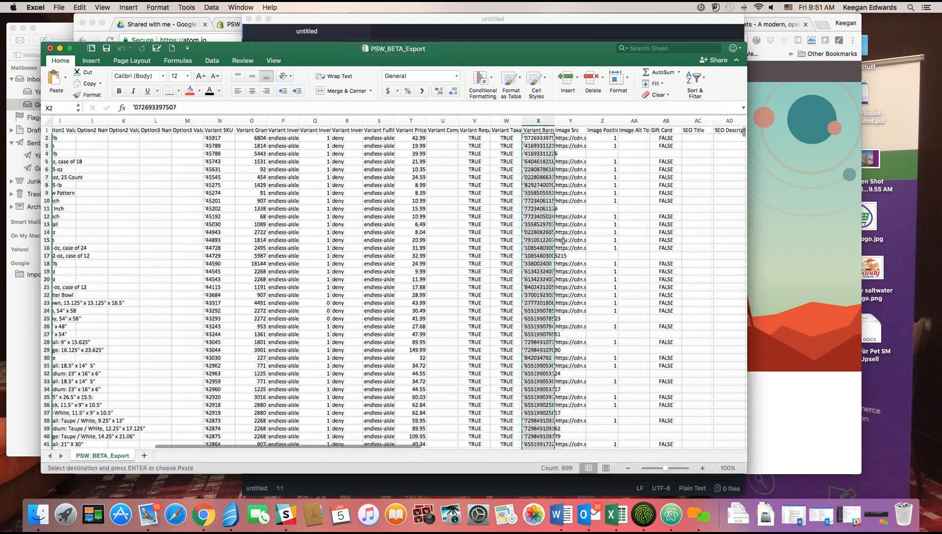
click(519, 37)
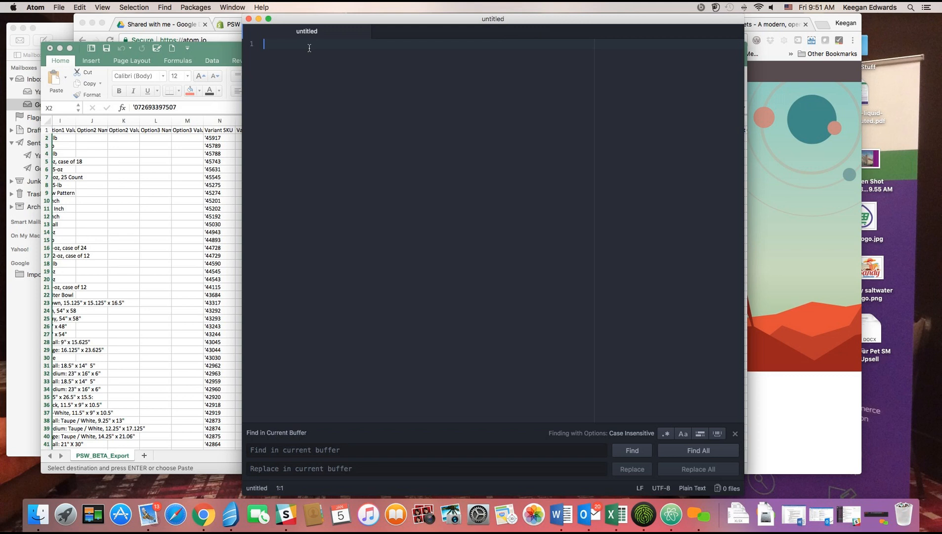
Paste the 999 barcodes and regex Replace All the leading ' with nothing.
key(super+v)
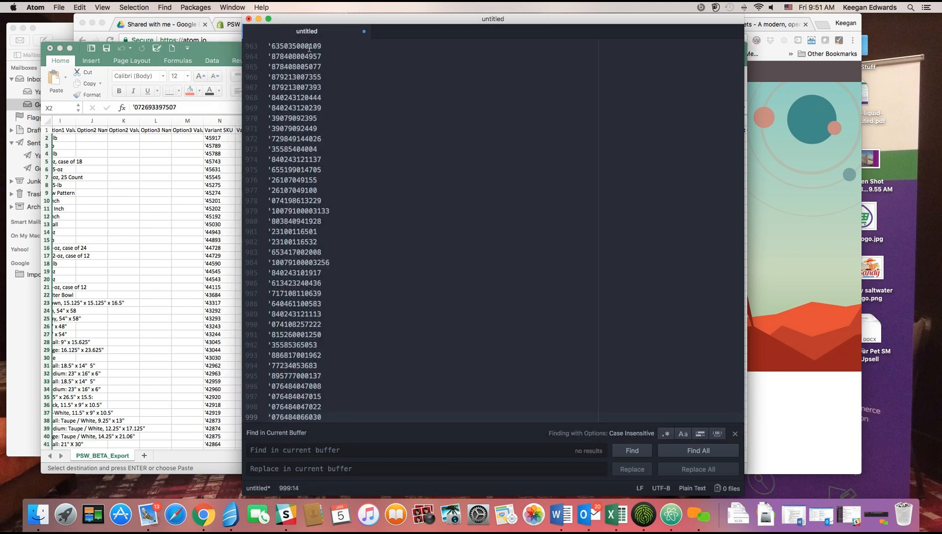
click(269, 194)
click(276, 449)
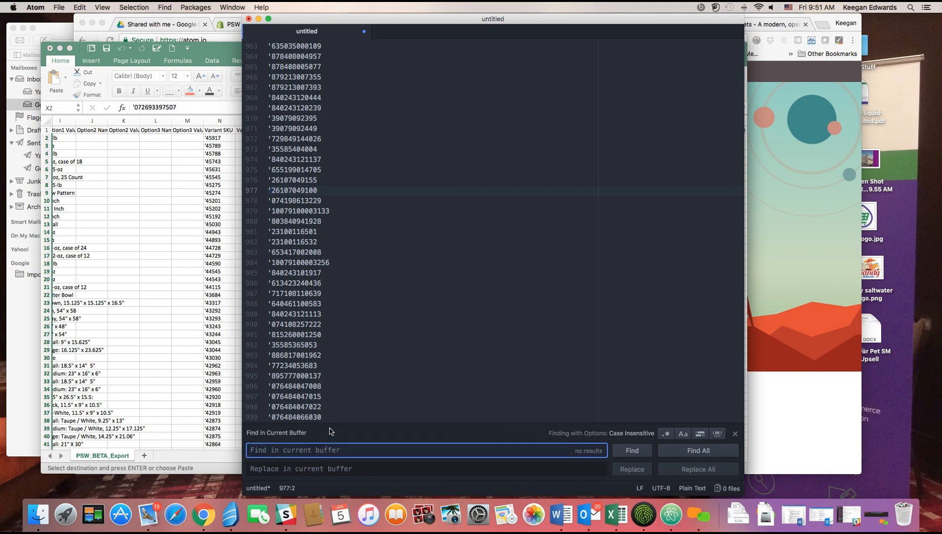
text(')
click(331, 468)
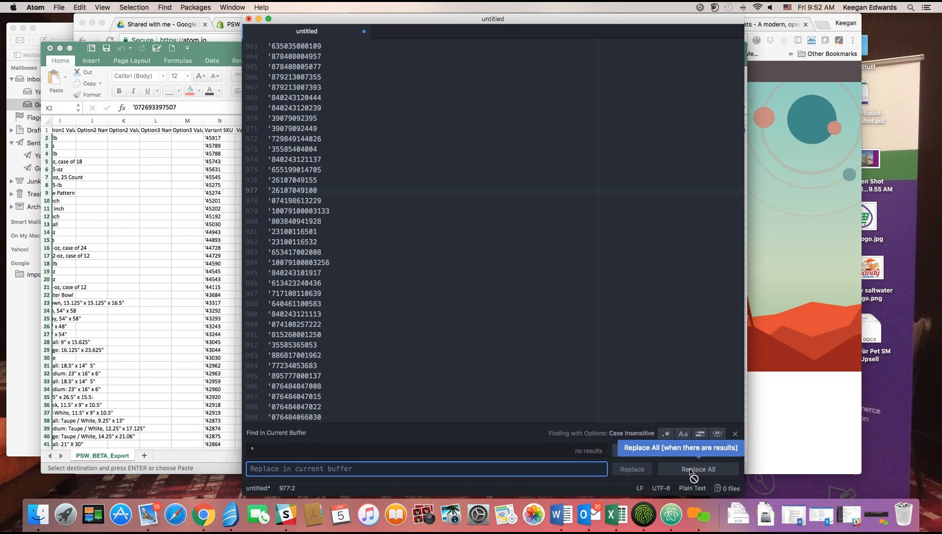
click(572, 375)
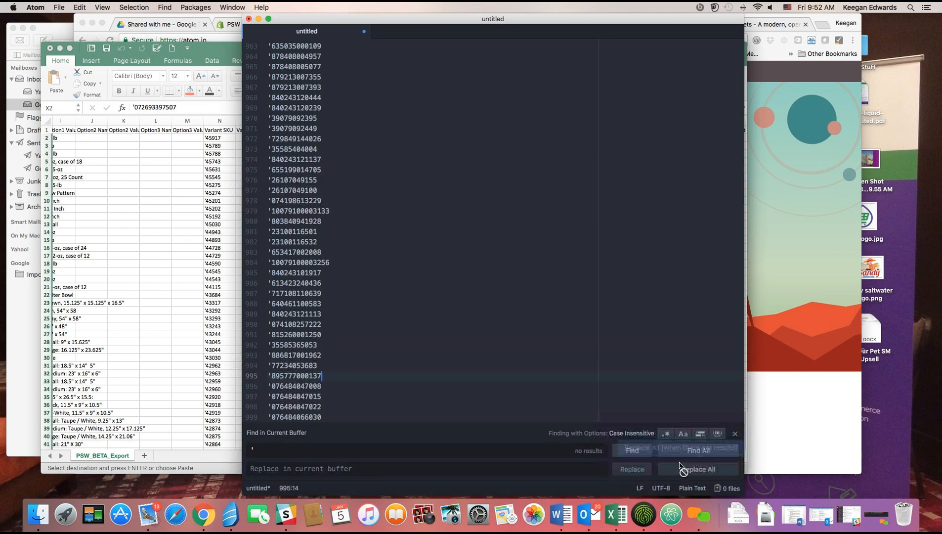
click(666, 435)
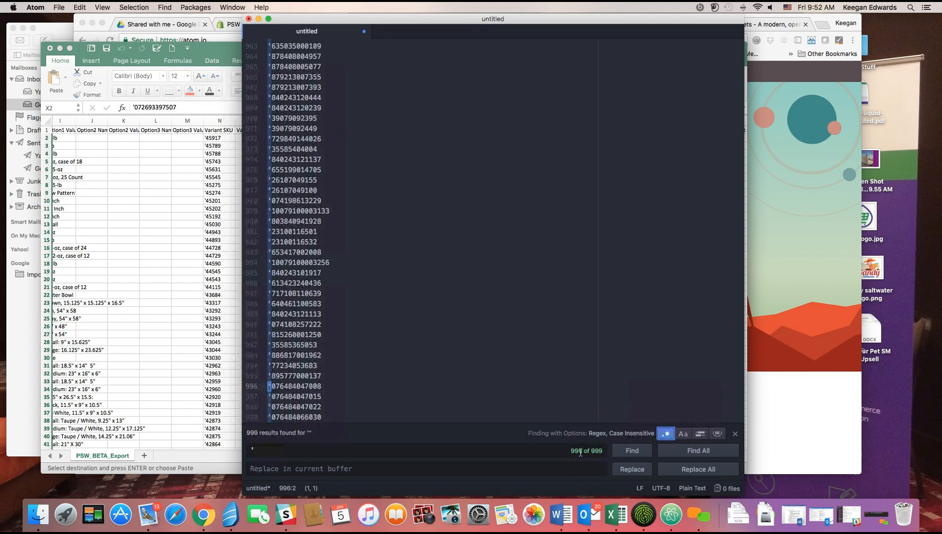
click(690, 470)
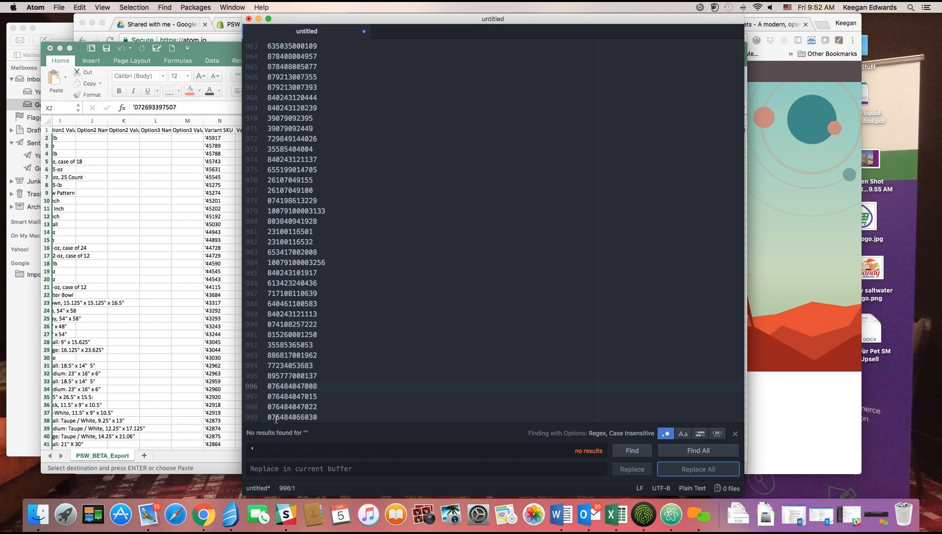
click(272, 449)
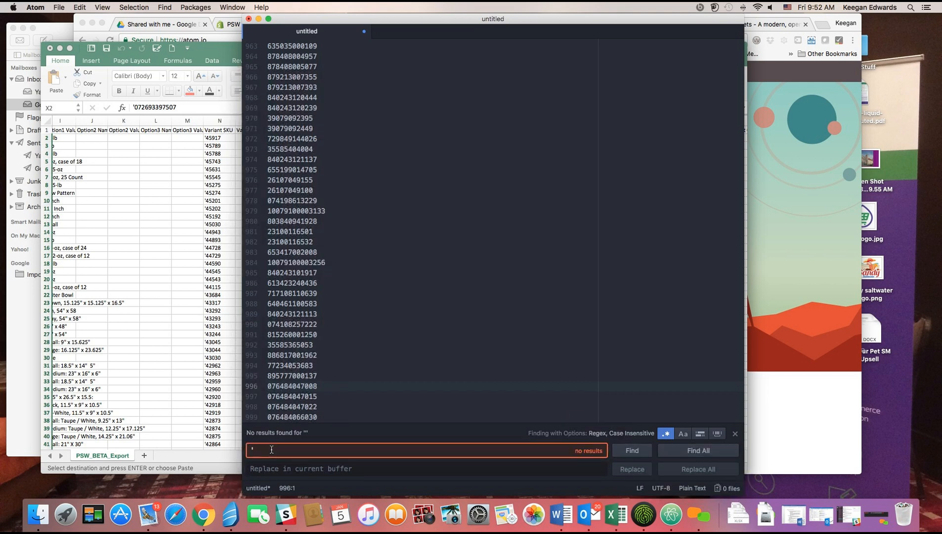
Set the Atom find text to \n so it matches the barcode line breaks.
key(BackSpace)
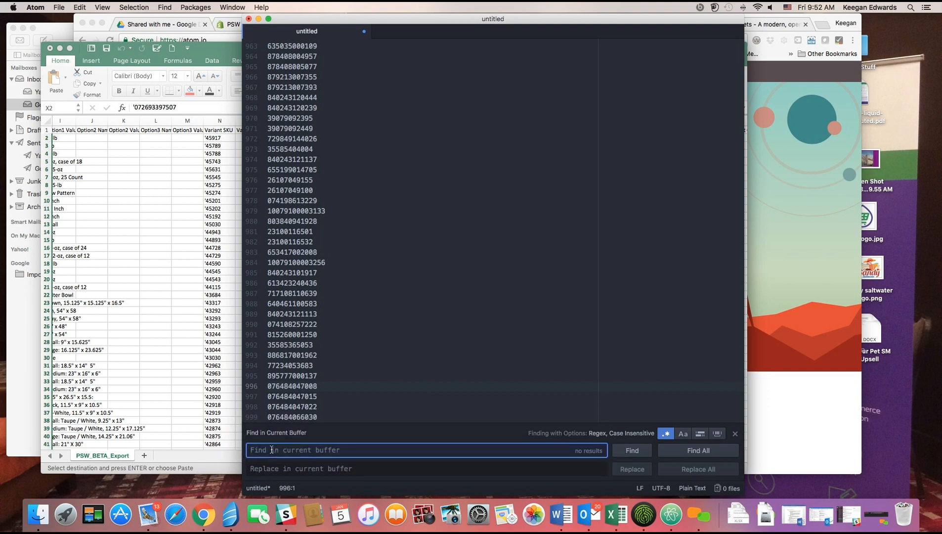
text(\n)
click(368, 387)
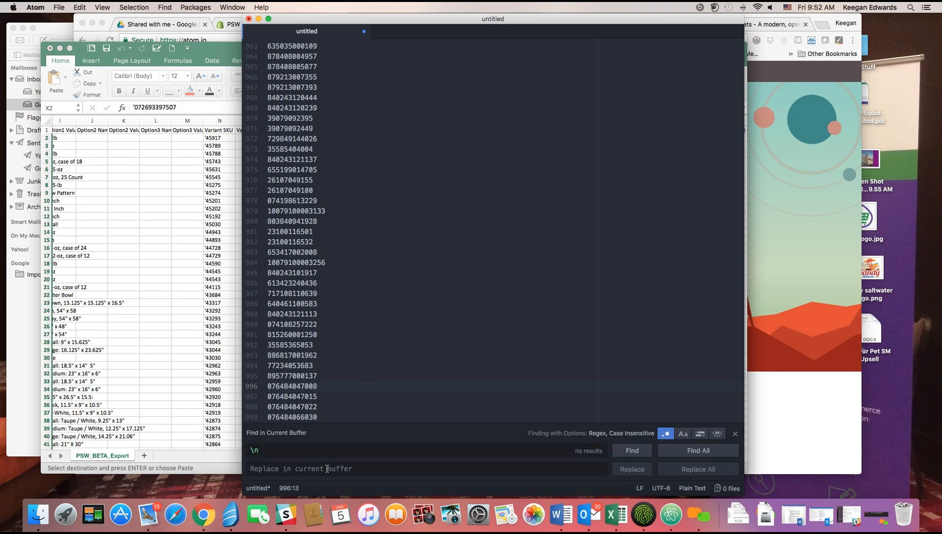
click(437, 271)
click(479, 300)
click(500, 337)
click(413, 270)
click(406, 220)
click(387, 171)
click(418, 219)
With Regex enabled, replace every line break with ',' using Replace All.
click(310, 469)
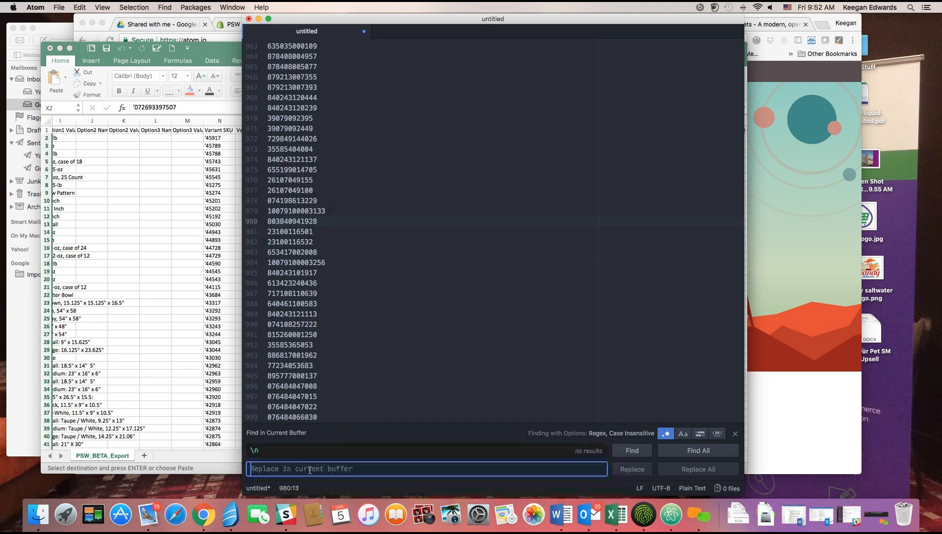
text(,)
click(417, 447)
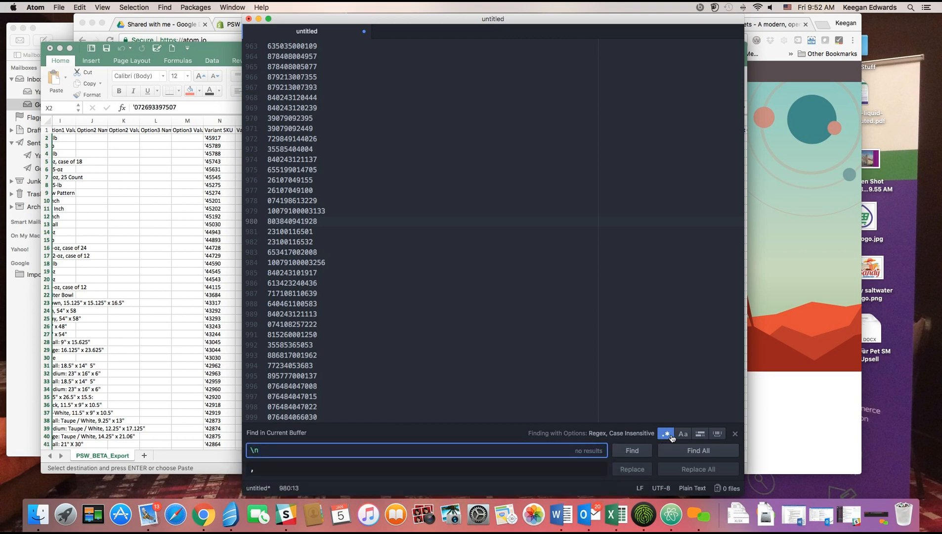
click(666, 437)
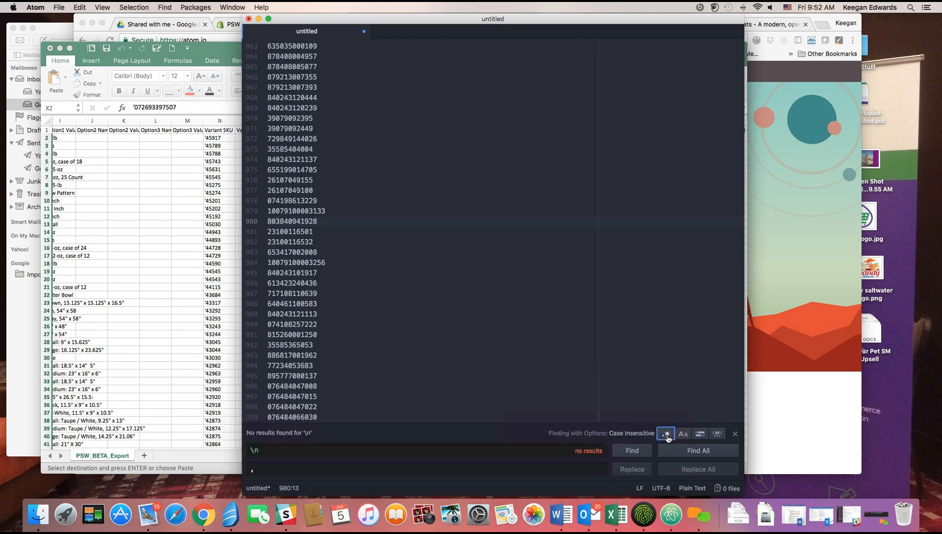
click(591, 362)
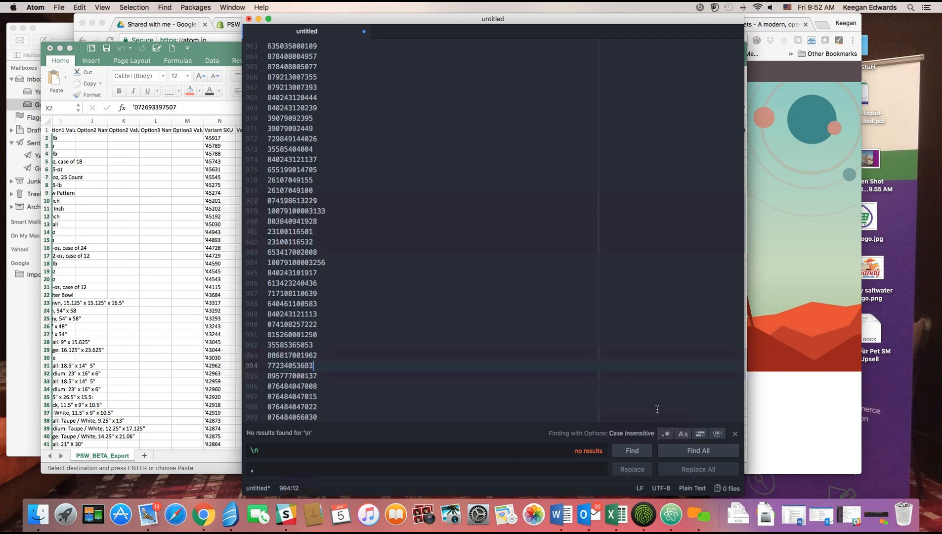
click(666, 435)
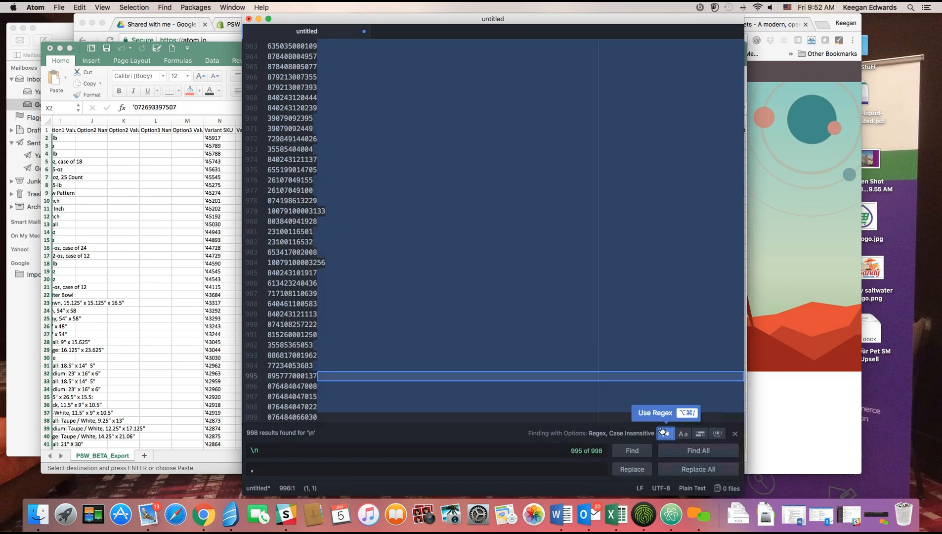
click(684, 469)
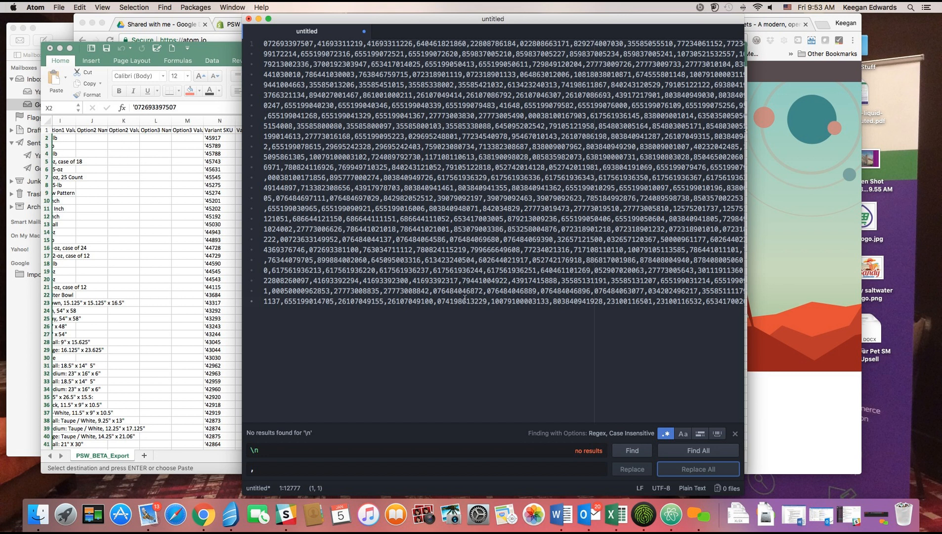
Select all of the joined comma-separated barcode text.
click(265, 44)
click(264, 44)
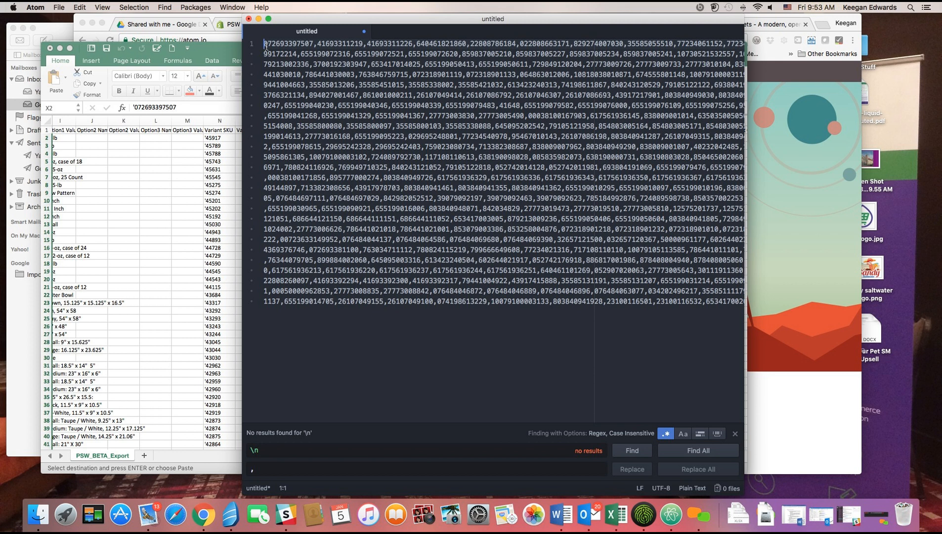
key(super+a)
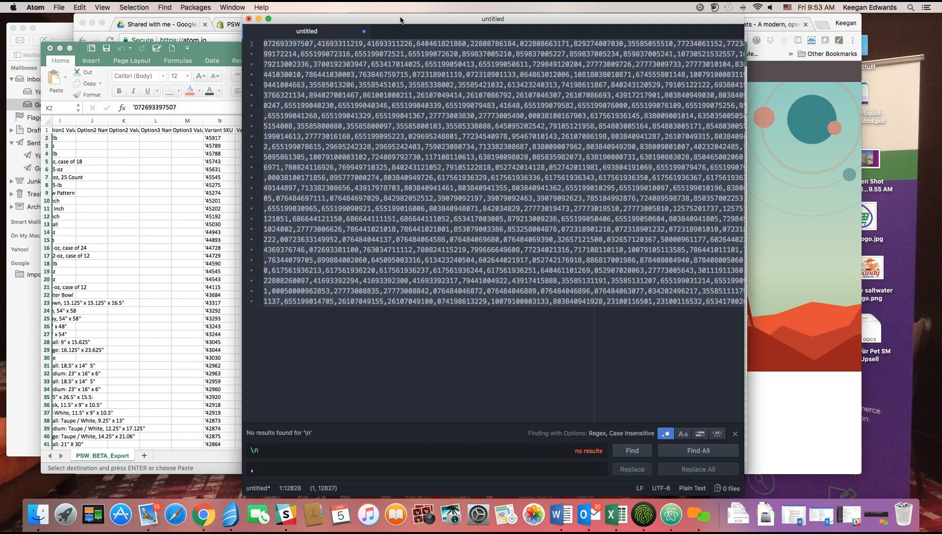
Open Proximity QA's Batch Products form from Shopify Apps and focus the Product UPCs field.
click(225, 23)
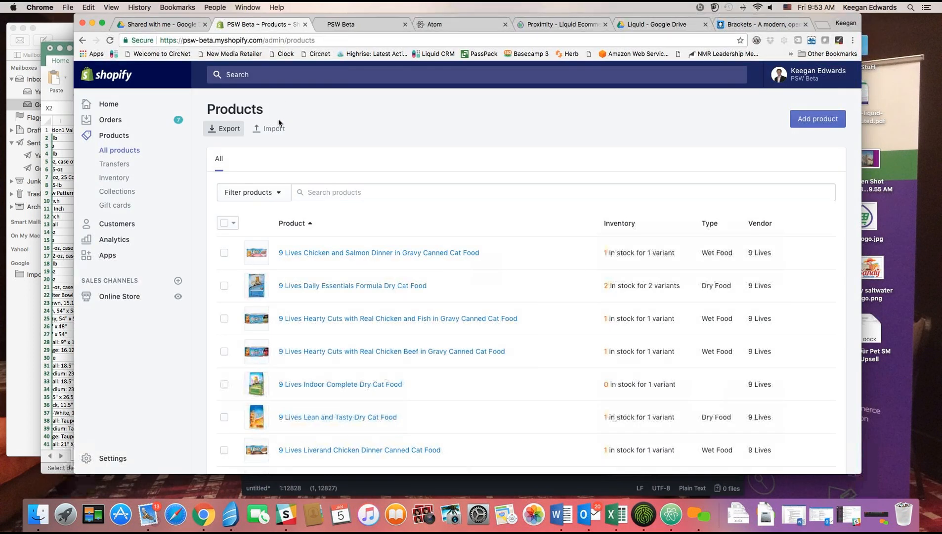
click(115, 255)
click(338, 245)
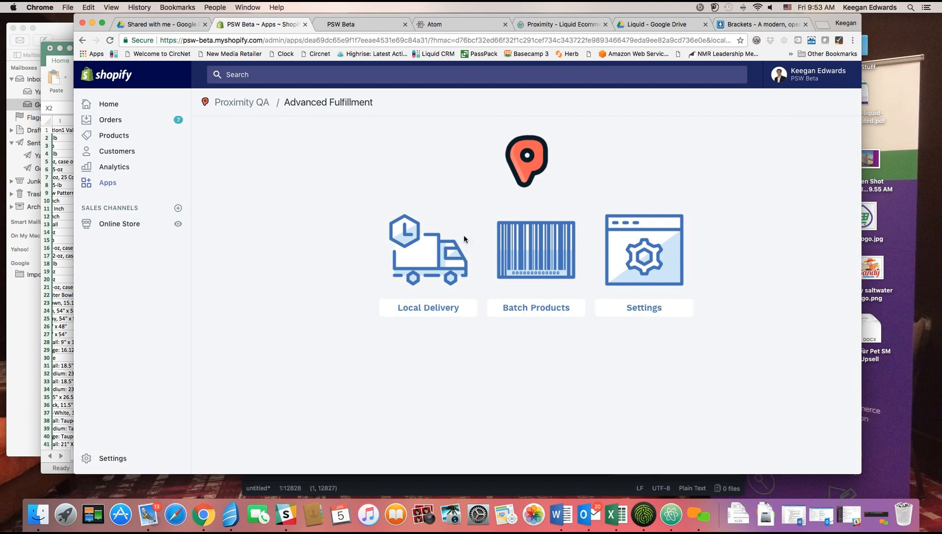
click(553, 247)
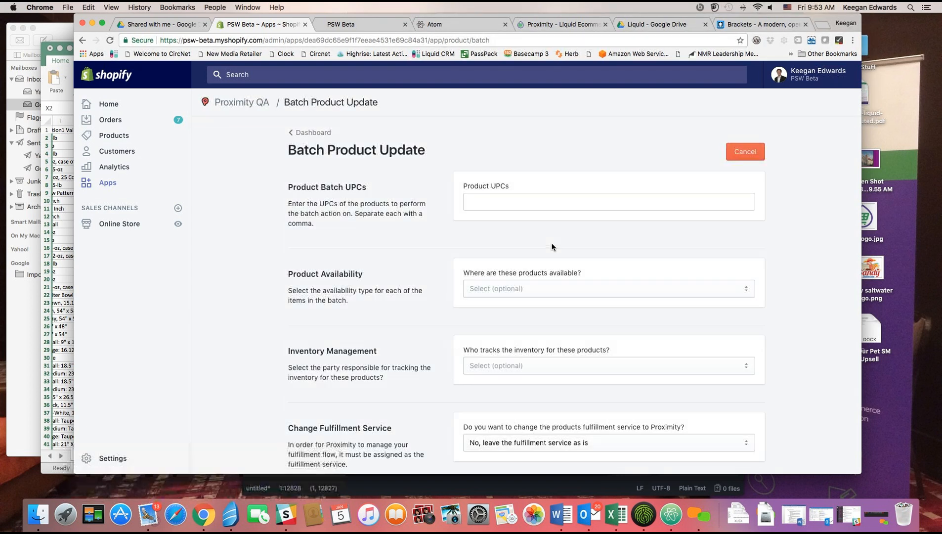
click(312, 132)
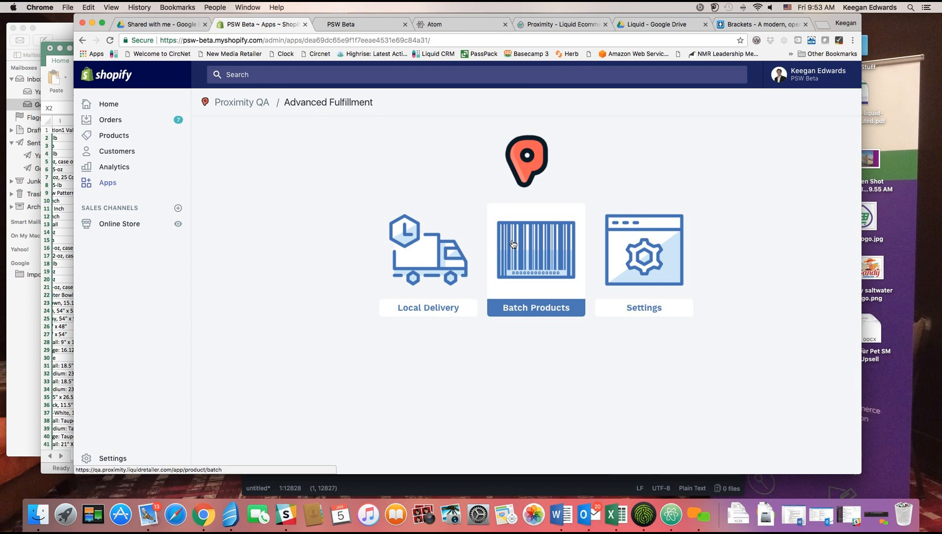
click(513, 243)
click(496, 201)
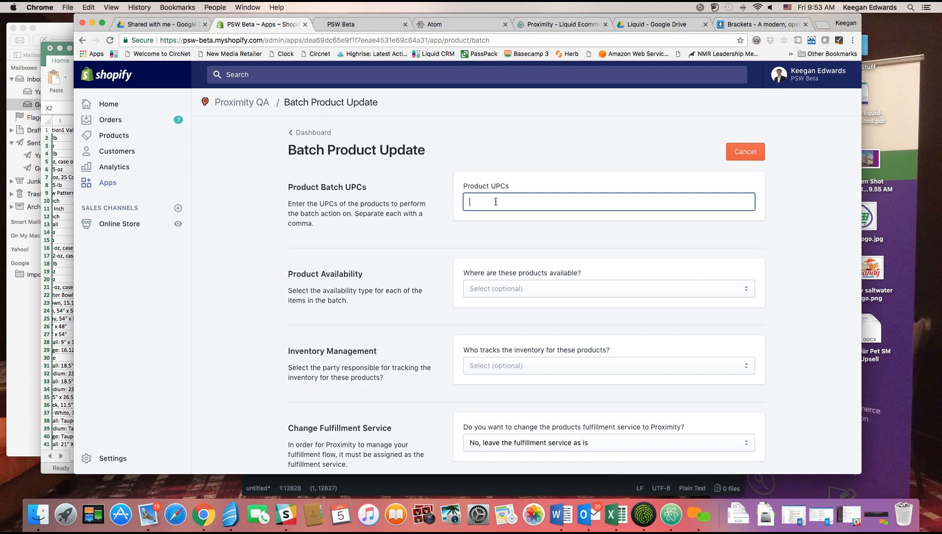
Paste the comma-separated barcode list into the Product UPCs field.
key(super+v)
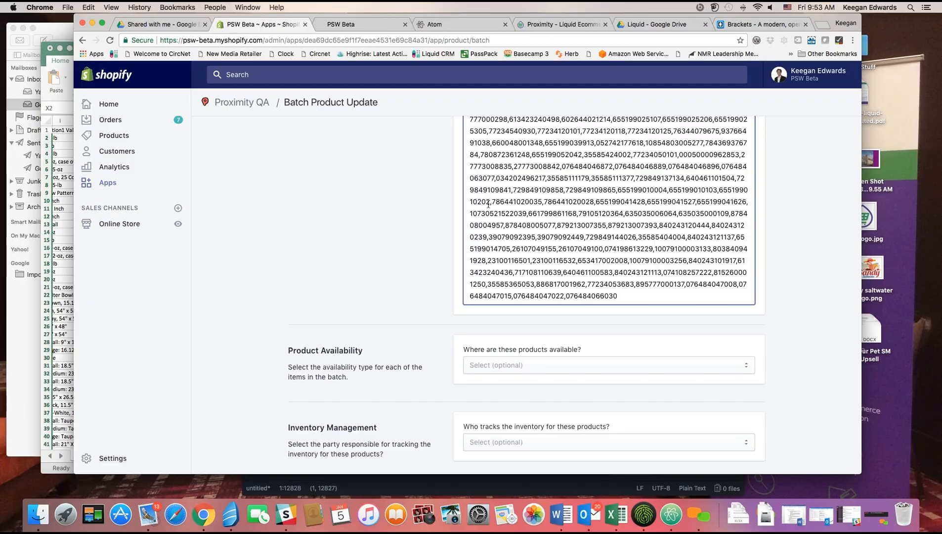
scroll(429, 214, up, 20)
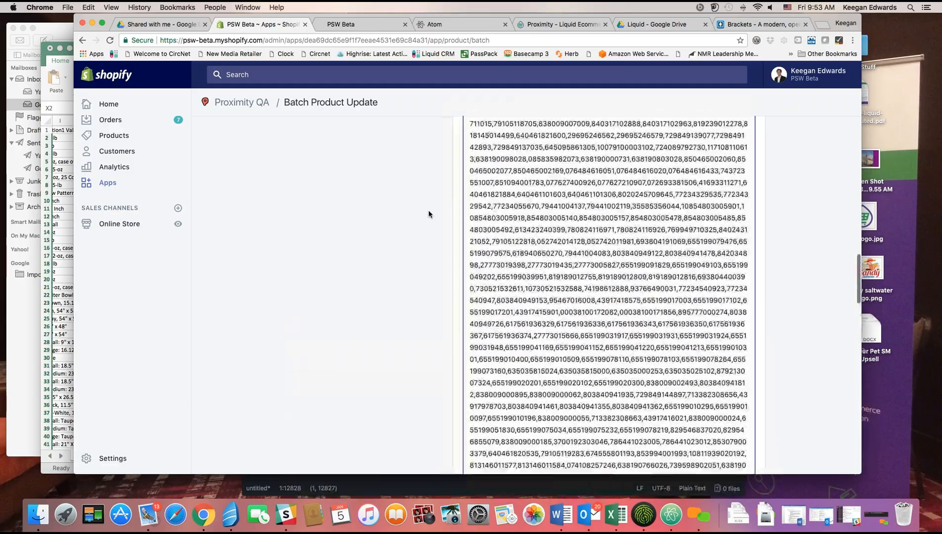
scroll(428, 214, down, 20)
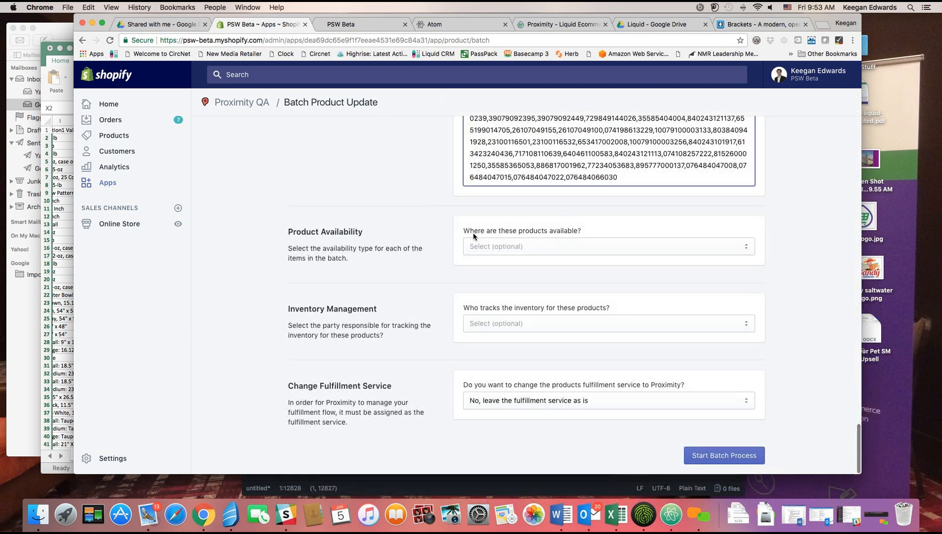
click(539, 250)
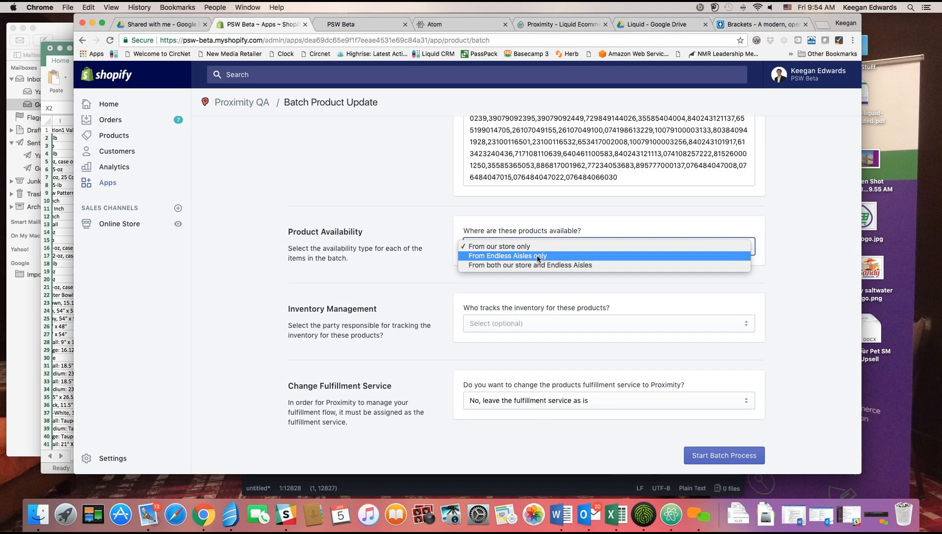
Choose 'From Endless Aisles only', 'Use Endless Aisles' inventory' and Proximity as the fulfillment service.
click(537, 256)
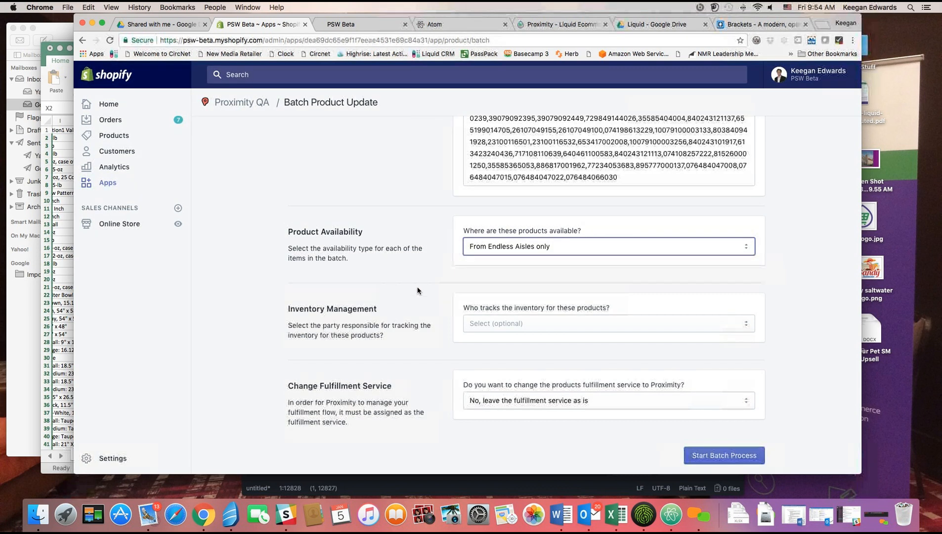
click(562, 326)
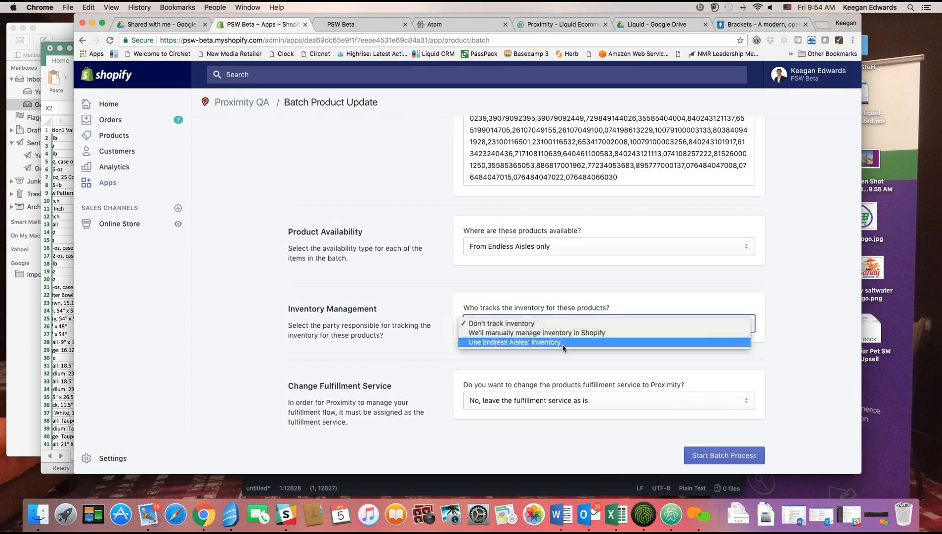
click(562, 348)
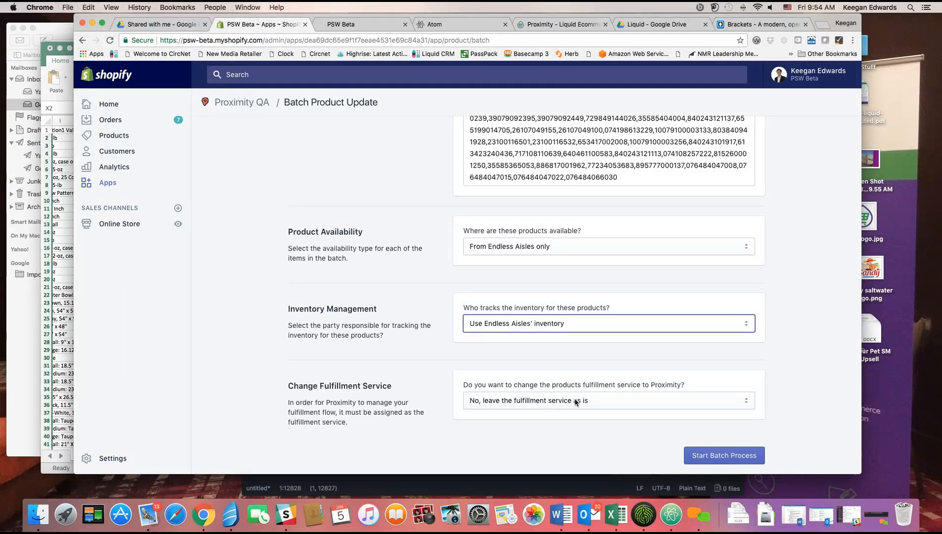
click(628, 403)
click(617, 409)
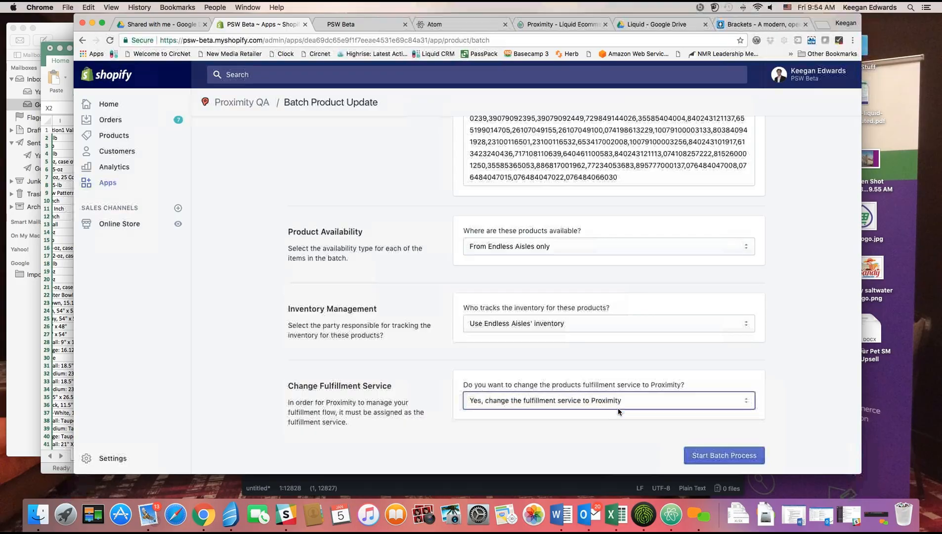
Review the form and start the batch process.
click(804, 390)
scroll(801, 395, up, 1)
scroll(800, 399, up, 15)
scroll(800, 398, up, 10)
scroll(800, 398, down, 20)
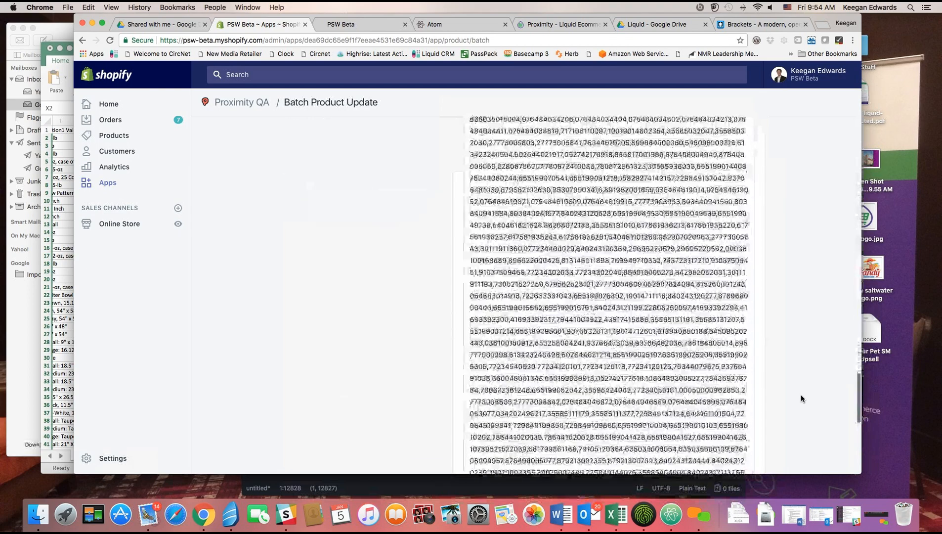
scroll(800, 398, down, 5)
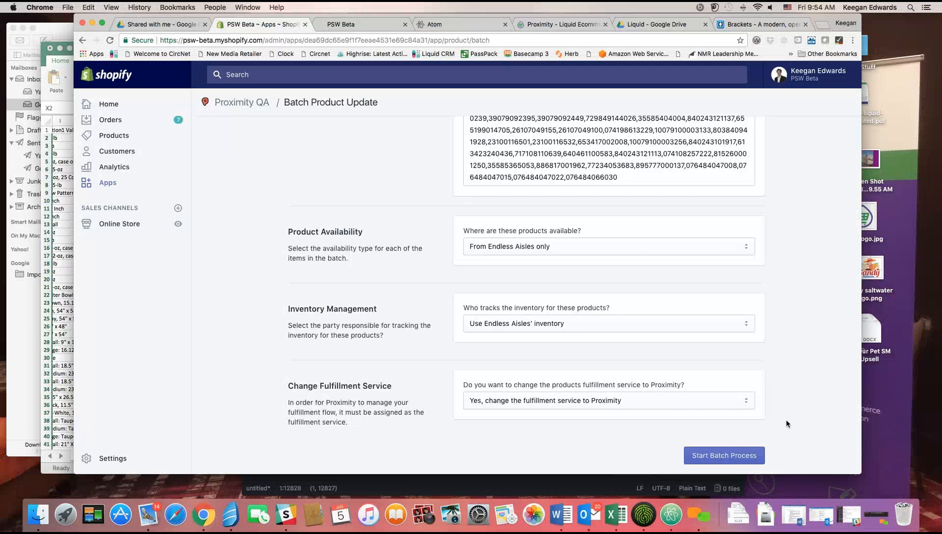
click(740, 455)
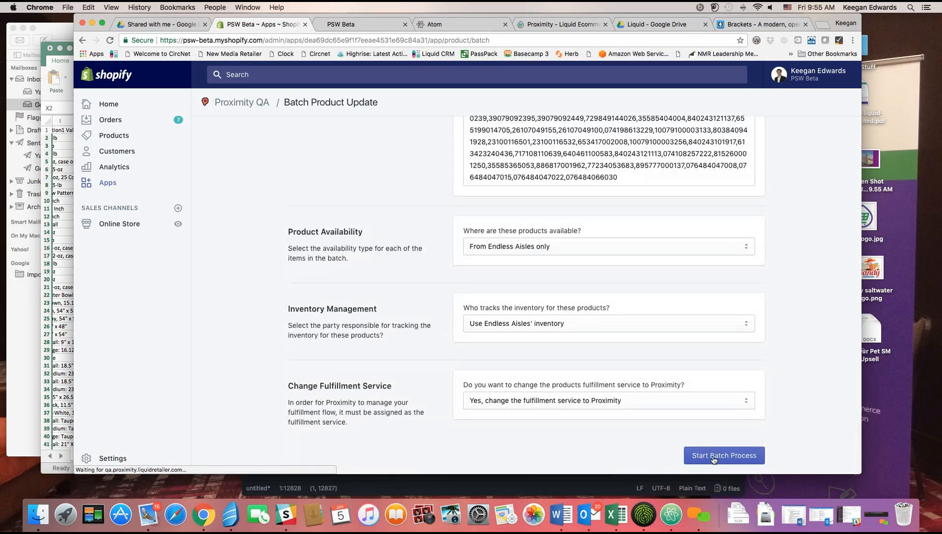
Restart the batch process and browse the Product UPCs list while the request loads.
click(728, 459)
scroll(797, 427, up, 20)
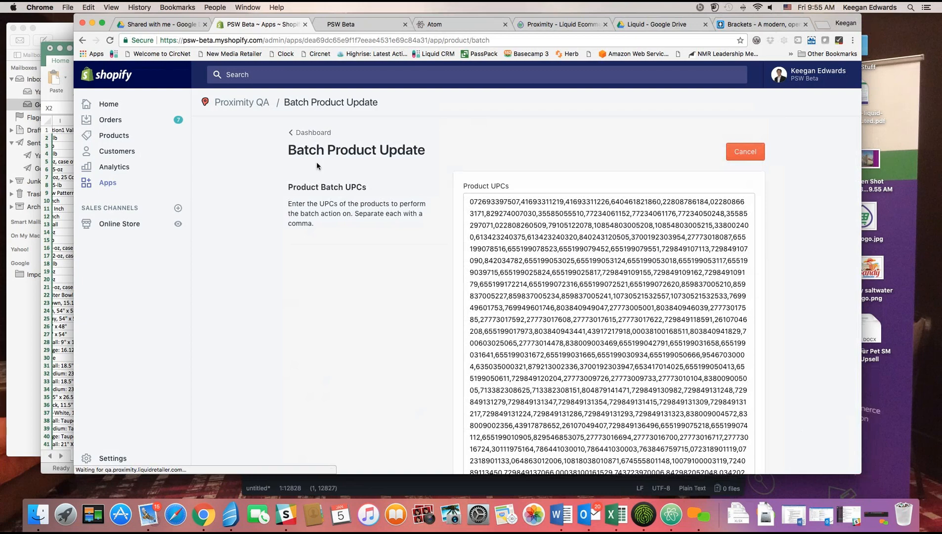
scroll(353, 185, down, 20)
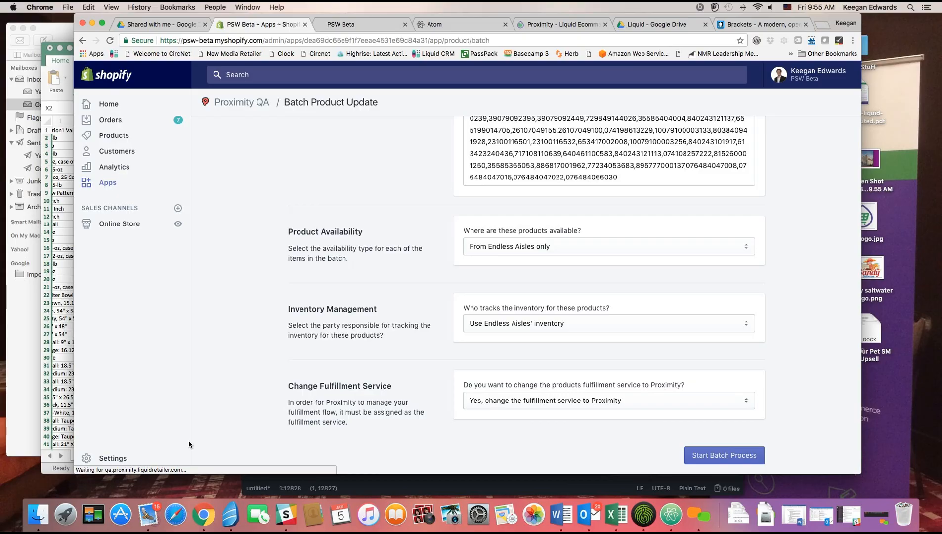
scroll(246, 299, up, 10)
scroll(247, 298, up, 10)
scroll(251, 299, up, 10)
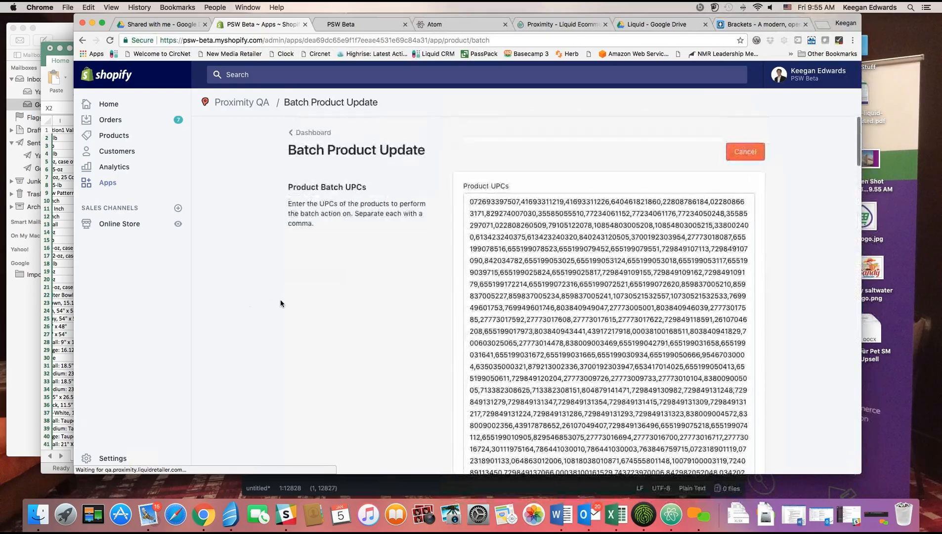
scroll(479, 303, down, 1)
scroll(479, 303, down, 15)
scroll(484, 303, down, 1)
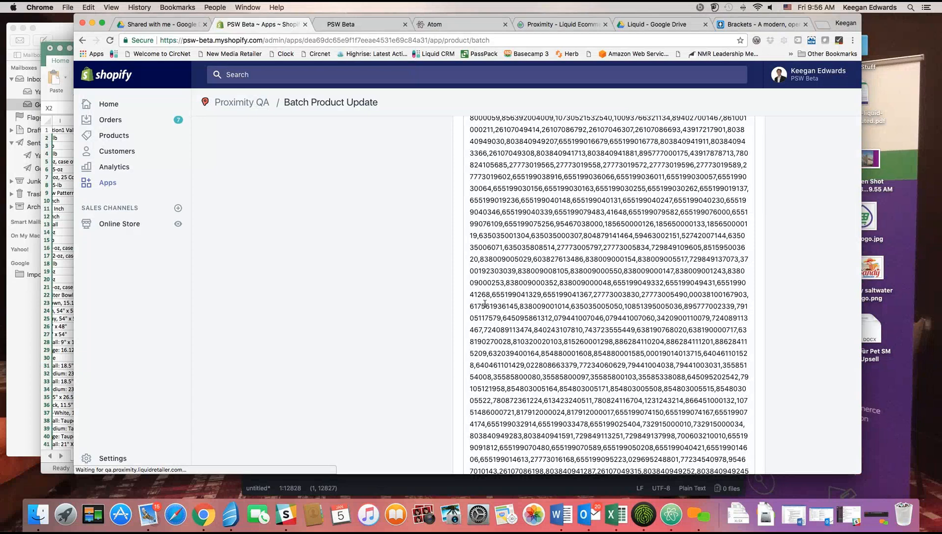
scroll(308, 247, up, 15)
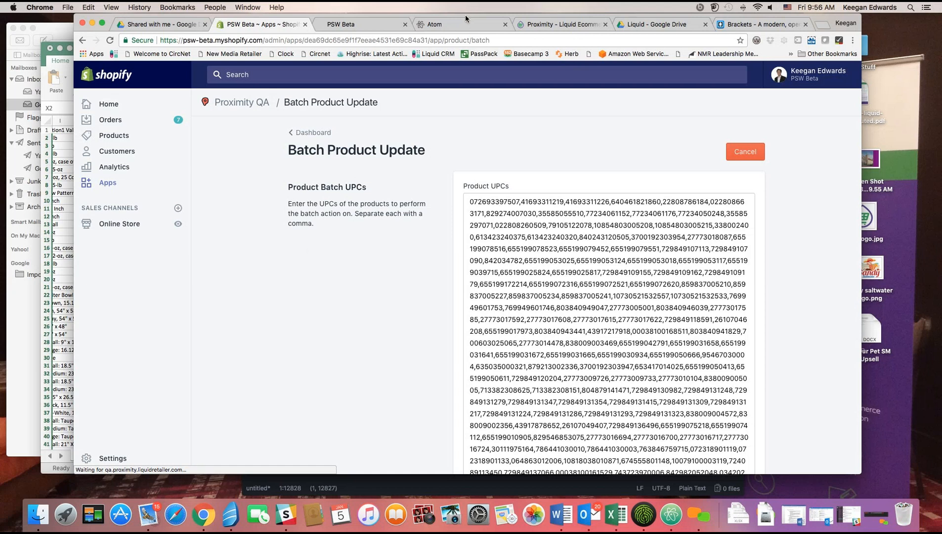
click(532, 26)
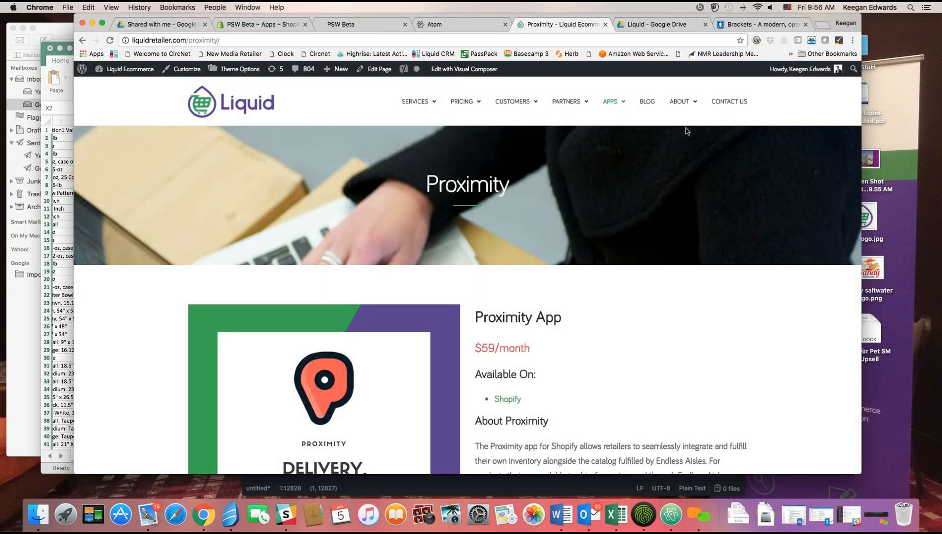
mouse_move(602, 102)
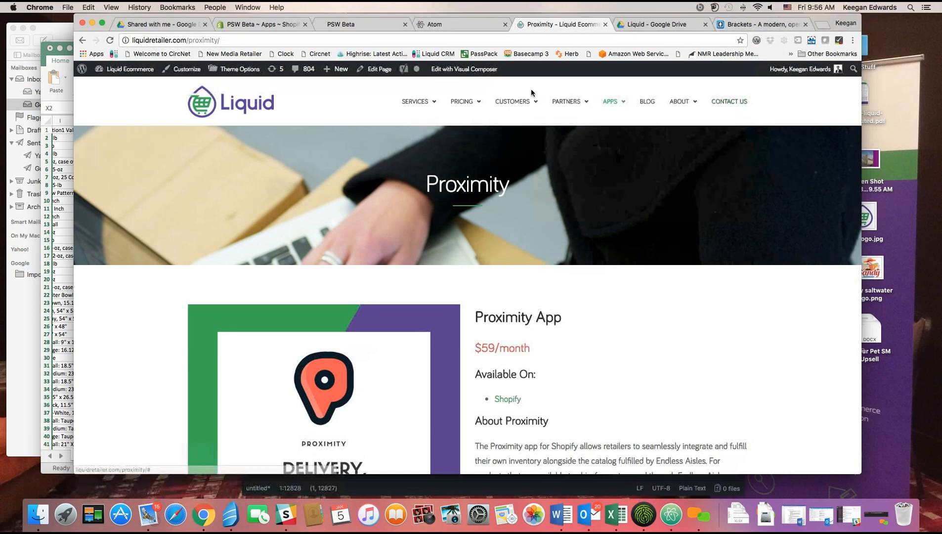
click(447, 28)
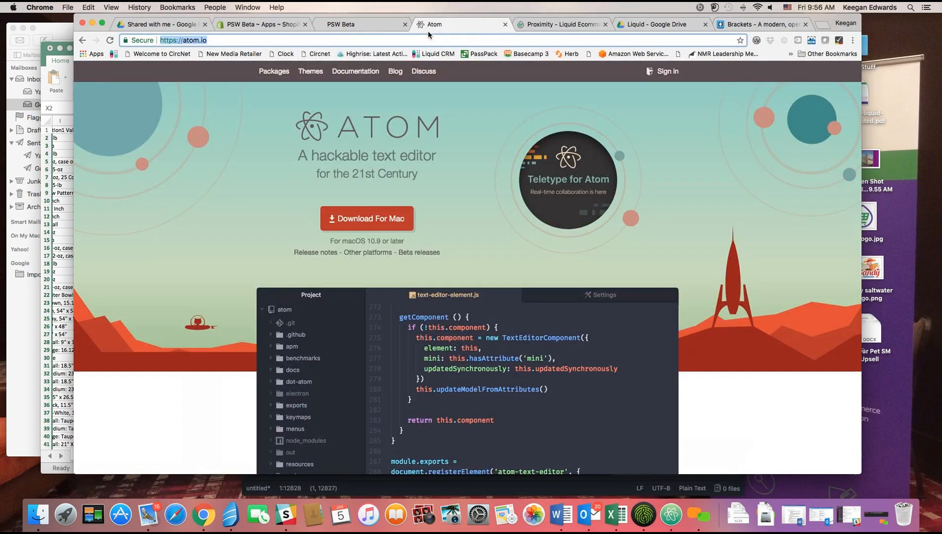
click(386, 27)
click(292, 25)
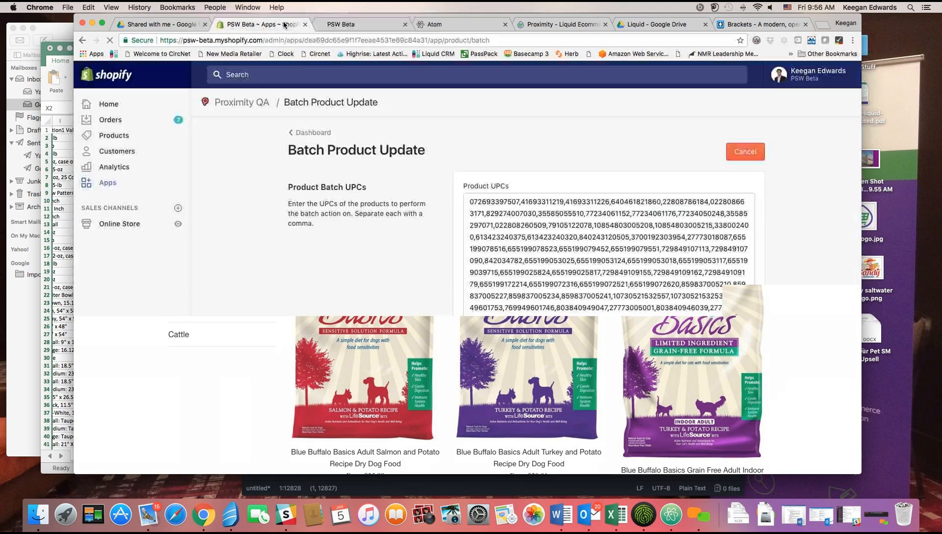